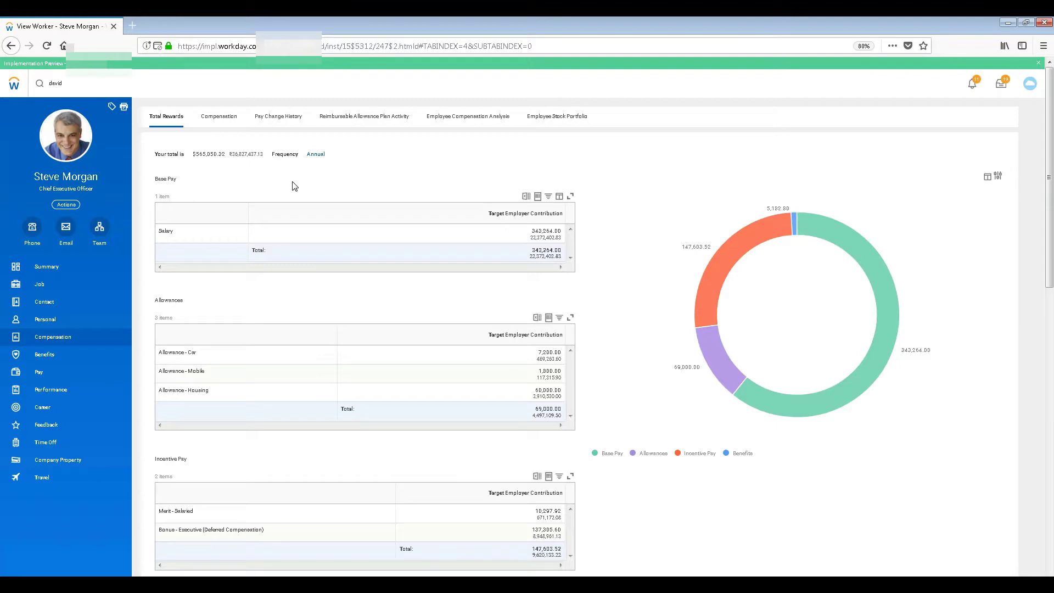
Review the worker's Summary and Contact tables, then open Personal Information
{"action": "left_click", "coordinate": [73, 268]}
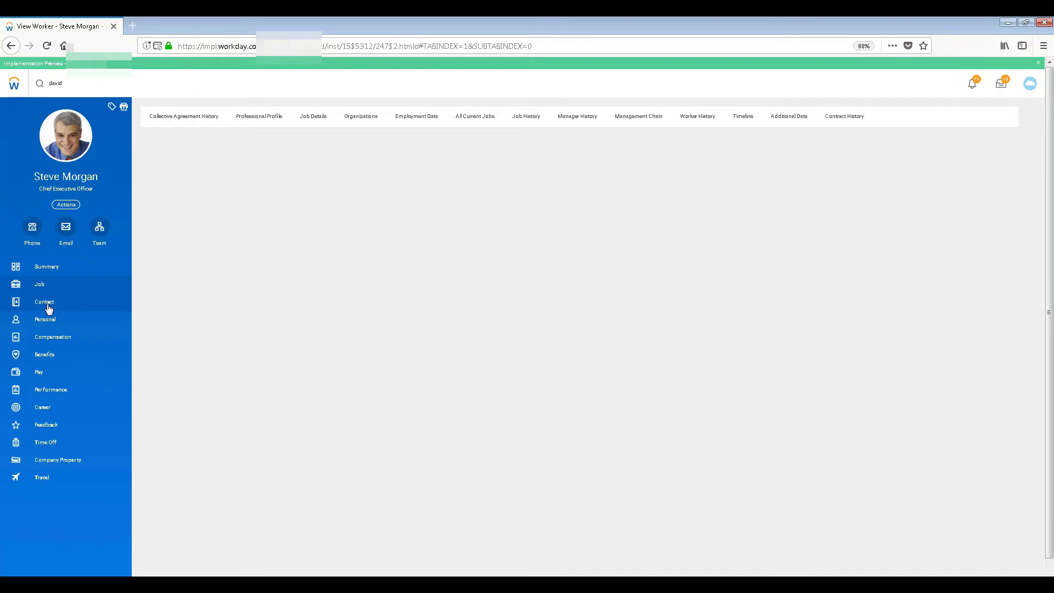
{"action": "left_click", "coordinate": [44, 304]}
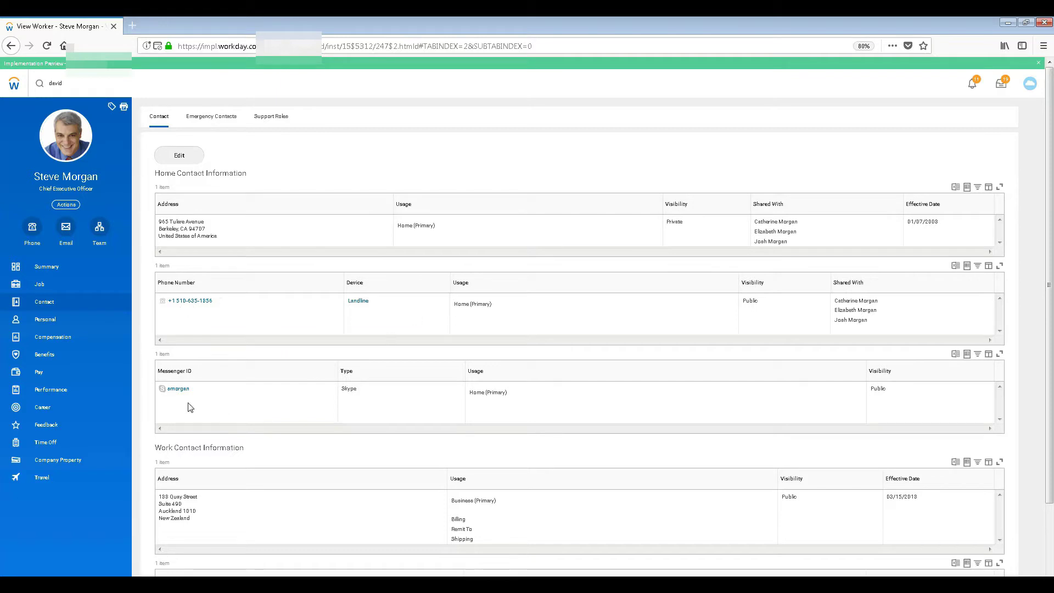
{"action": "mouse_move", "coordinate": [179, 389]}
{"action": "left_click_drag", "start_coordinate": [1051, 414], "coordinate": [1051, 469]}
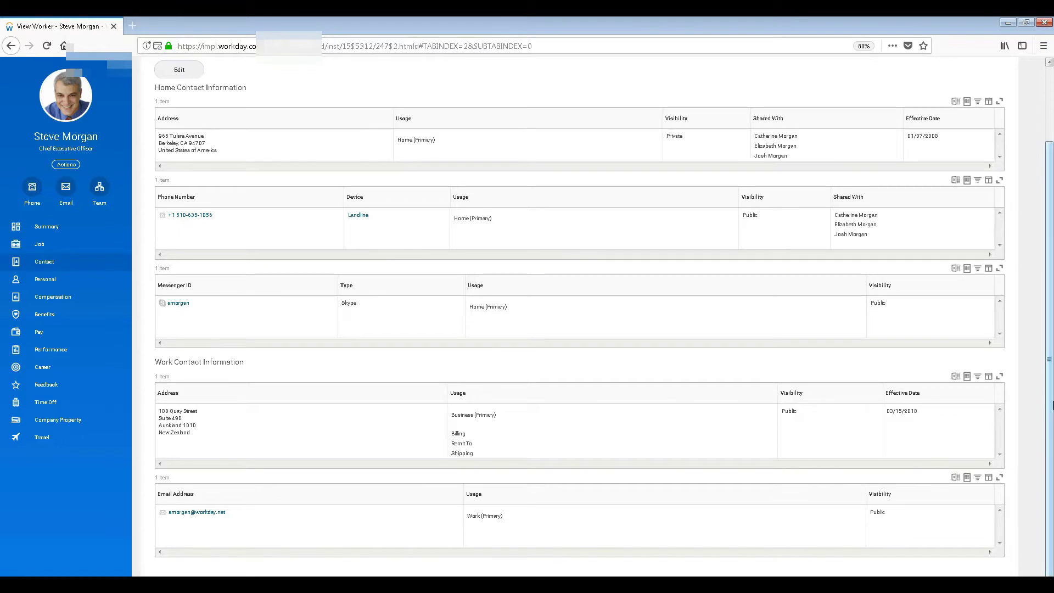
{"action": "left_click_drag", "start_coordinate": [1051, 401], "coordinate": [1051, 342]}
{"action": "left_click", "coordinate": [46, 309]}
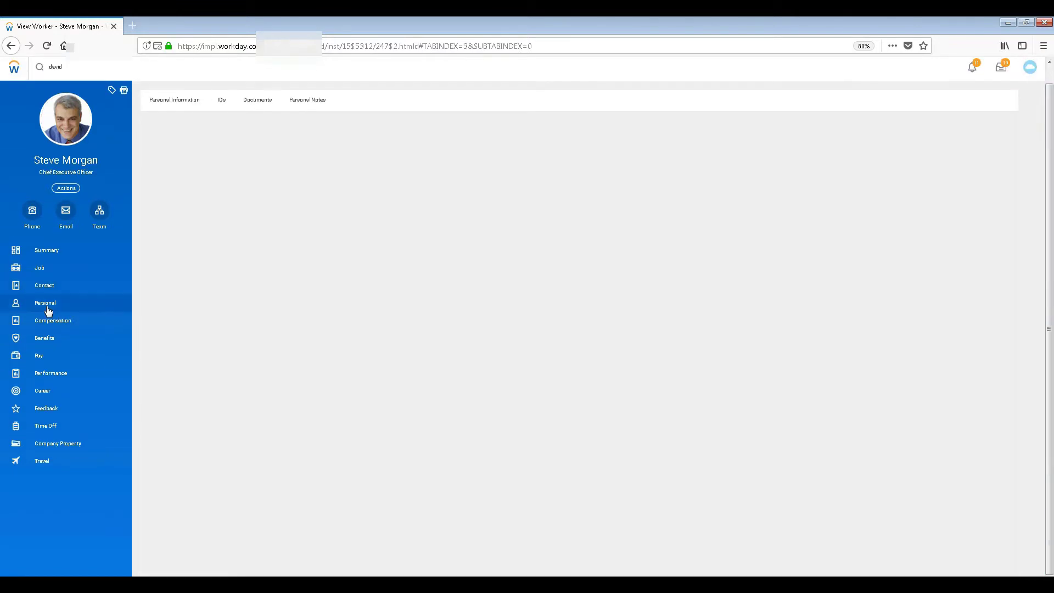
Check the worker's IDs and the SSN record details, then go to Compensation
{"action": "left_click", "coordinate": [227, 107]}
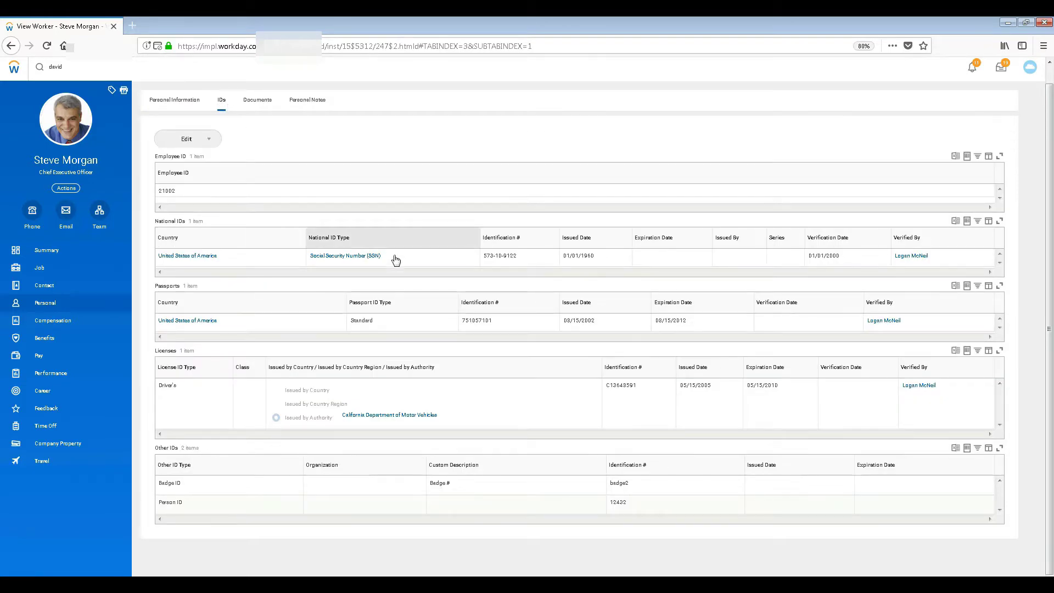
{"action": "left_click", "coordinate": [324, 257]}
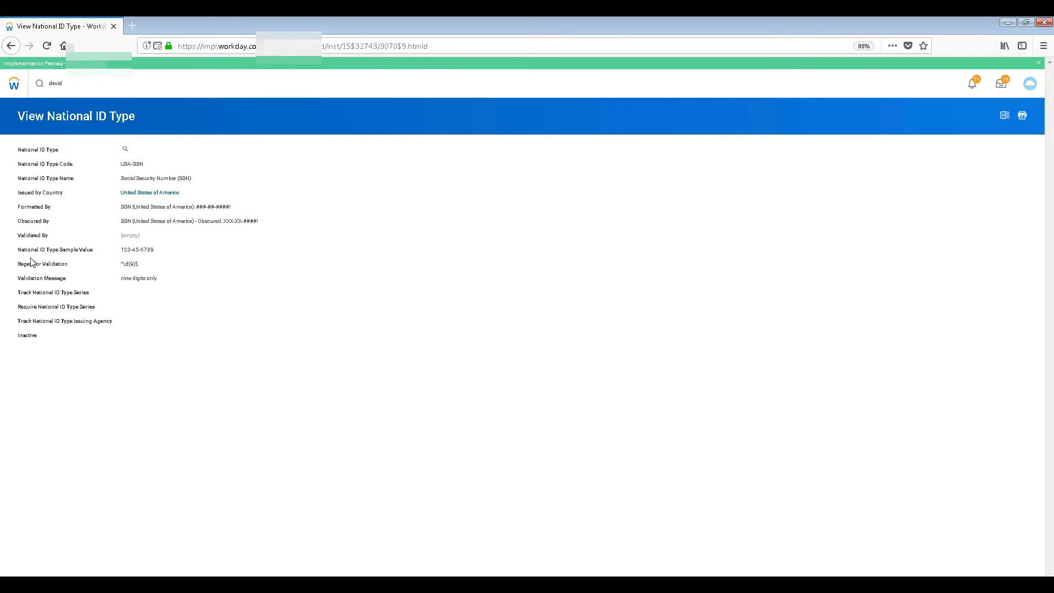
{"action": "mouse_move", "coordinate": [236, 208]}
{"action": "left_click", "coordinate": [10, 46]}
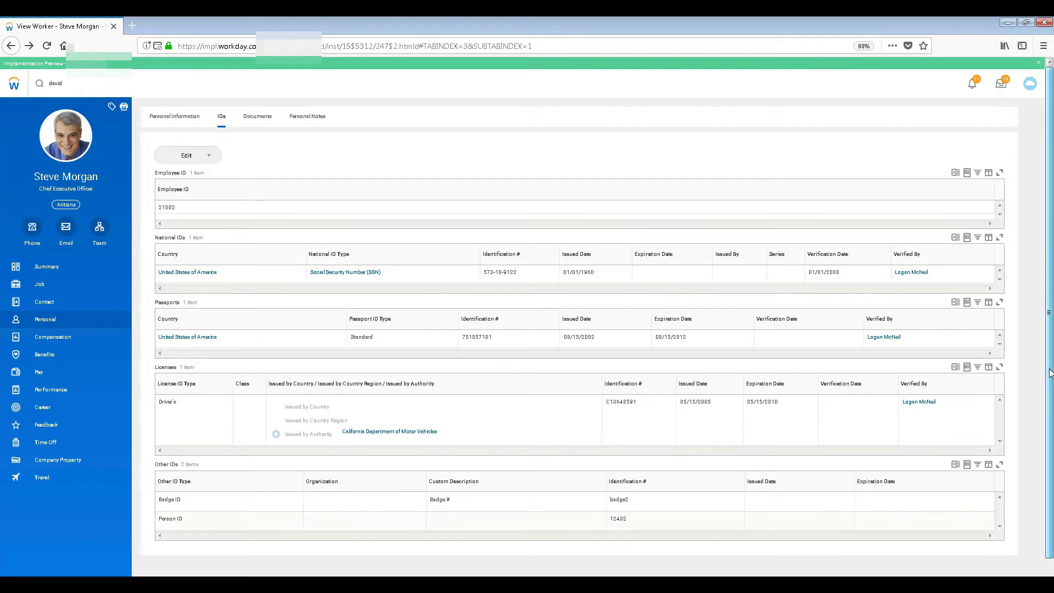
{"action": "left_click", "coordinate": [33, 341]}
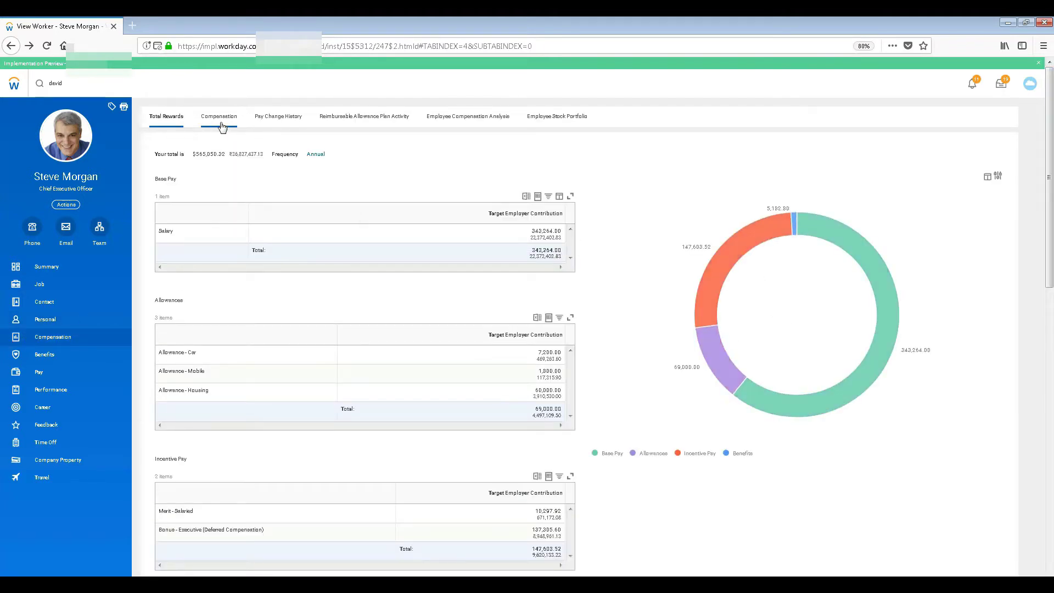
Show the plan assignments and highlight the Annual and Monthly pay frequencies
{"action": "left_click", "coordinate": [220, 118]}
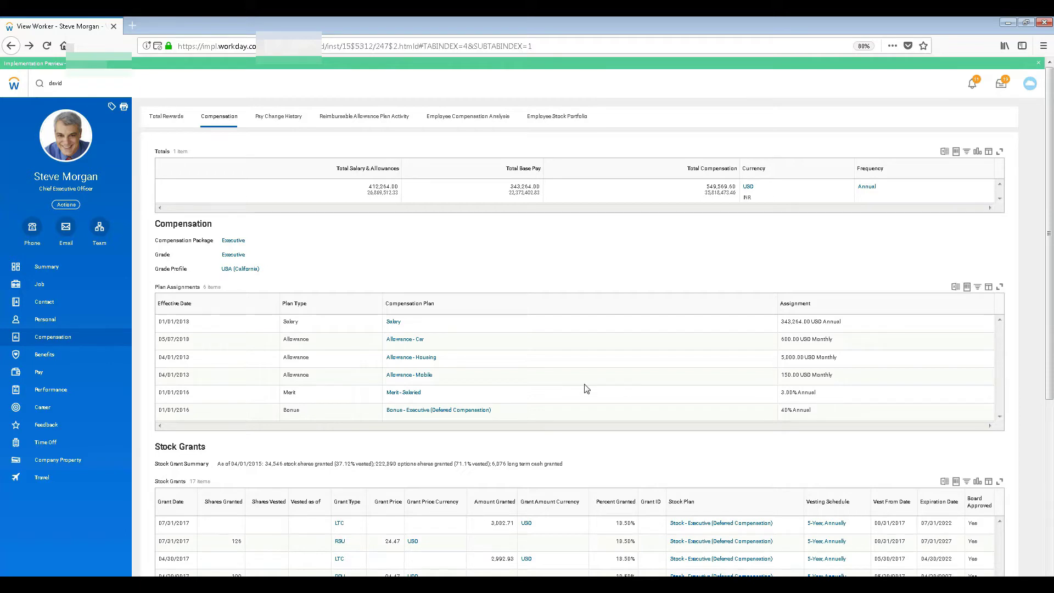
{"action": "double_click", "coordinate": [832, 322]}
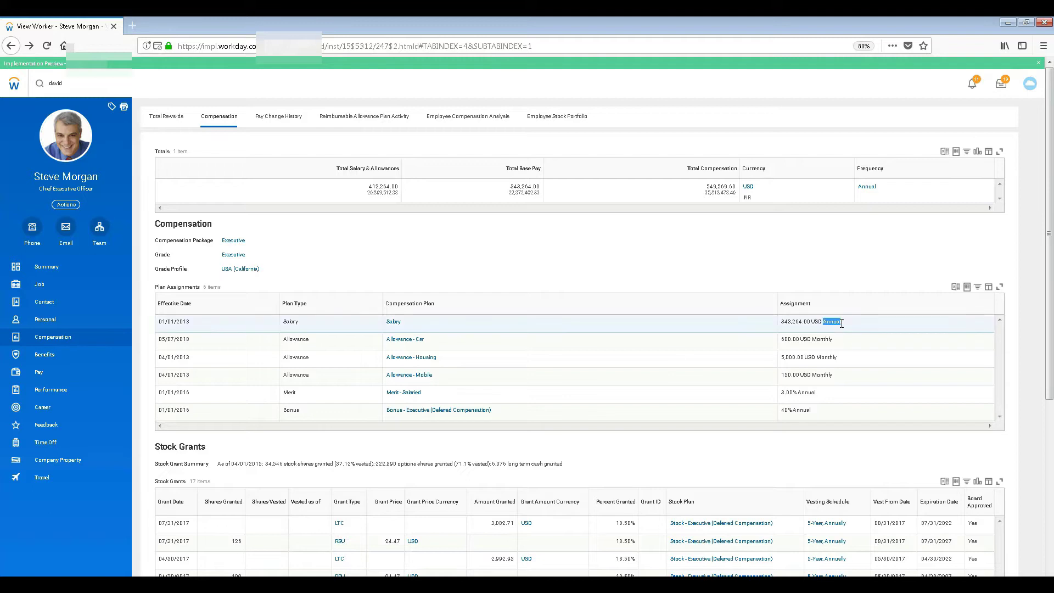
{"action": "left_click", "coordinate": [842, 324]}
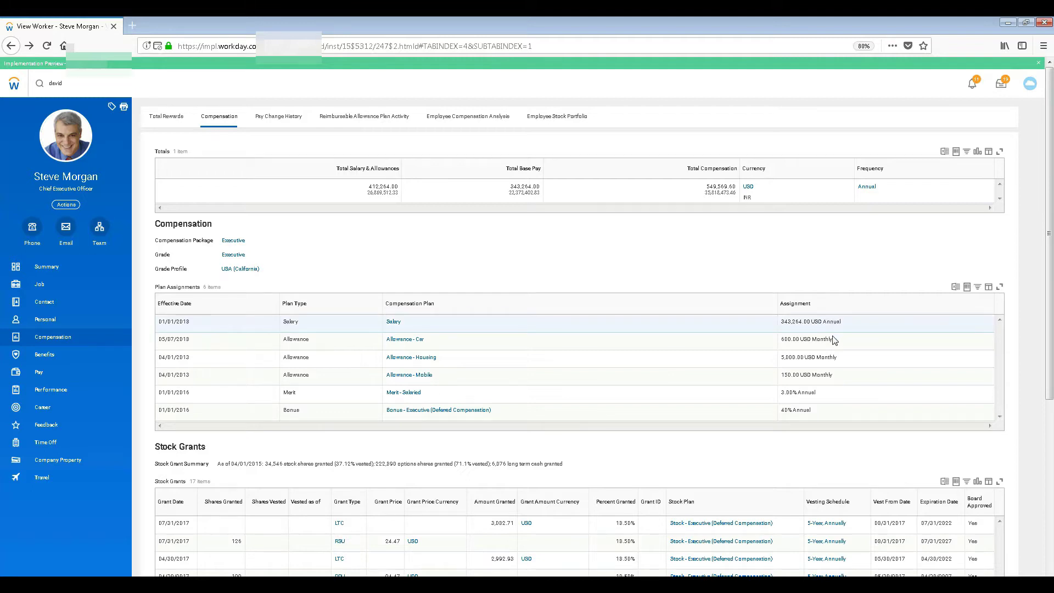
{"action": "double_click", "coordinate": [831, 339]}
{"action": "double_click", "coordinate": [831, 357]}
{"action": "double_click", "coordinate": [833, 376]}
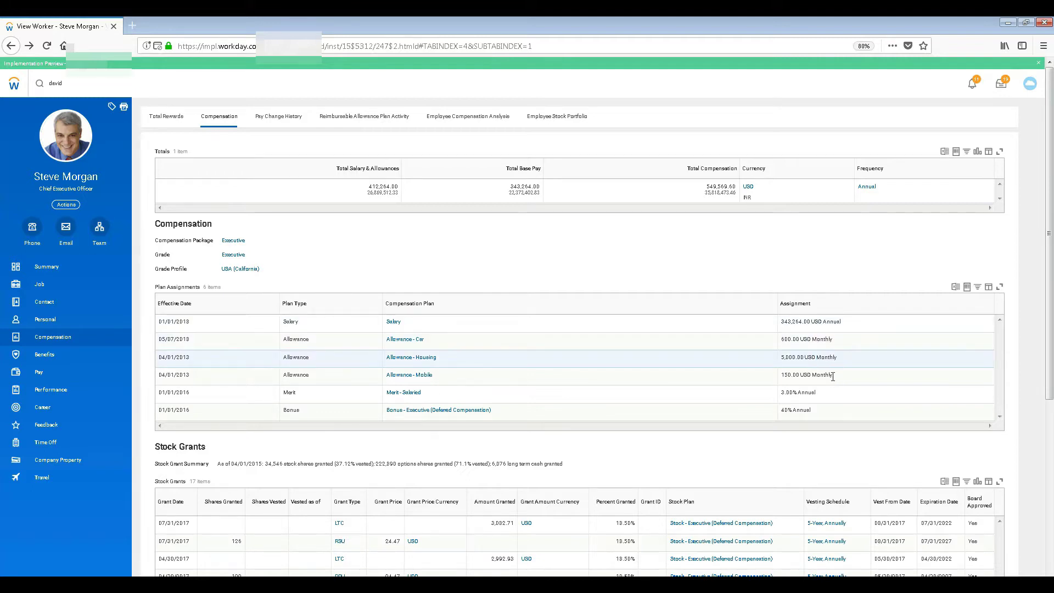
{"action": "double_click", "coordinate": [808, 410]}
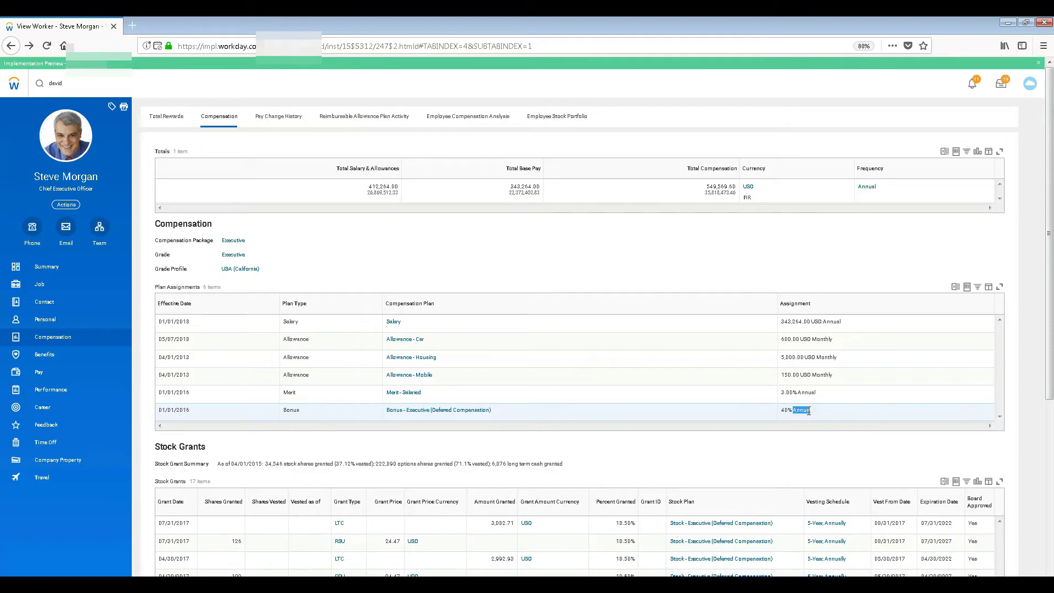
Scroll down to the Stock Grants summary, highlight it, and return to the top
{"action": "left_click_drag", "start_coordinate": [1051, 349], "coordinate": [1049, 429]}
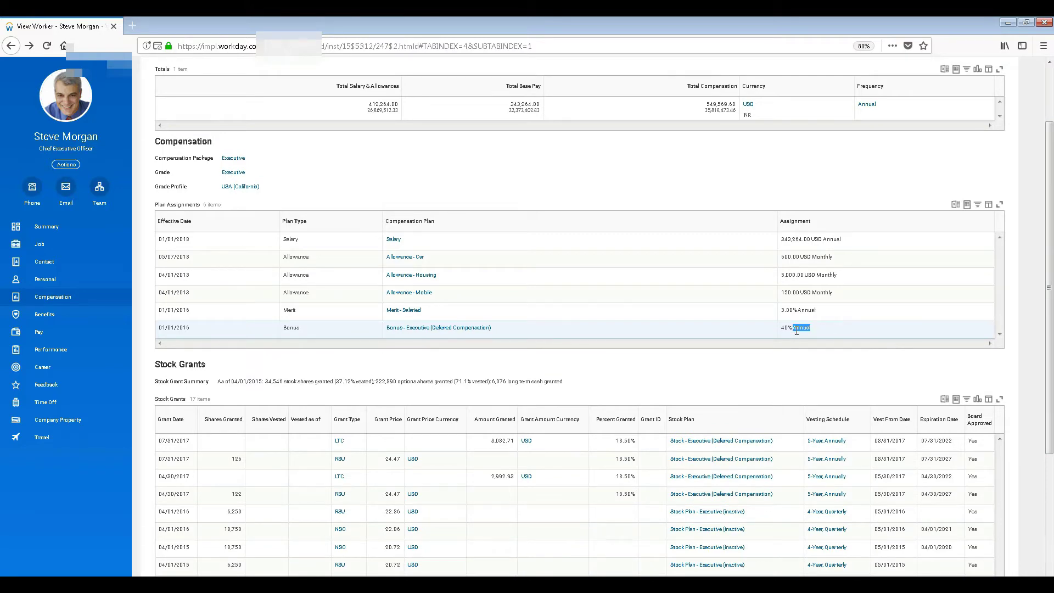
{"action": "left_click_drag", "start_coordinate": [1050, 321], "coordinate": [1053, 460]}
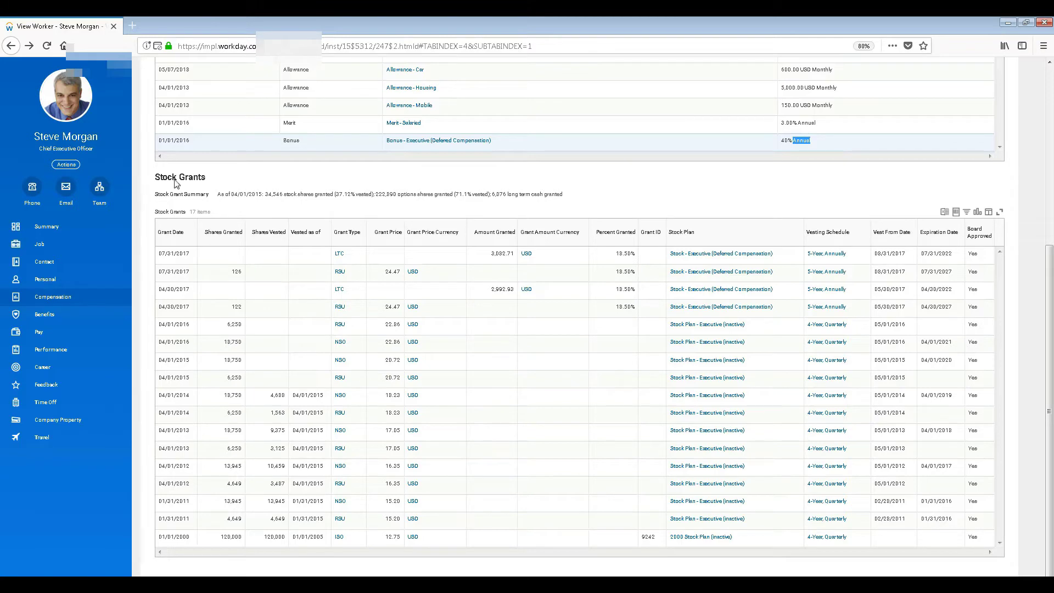
{"action": "left_click_drag", "start_coordinate": [157, 176], "coordinate": [280, 214]}
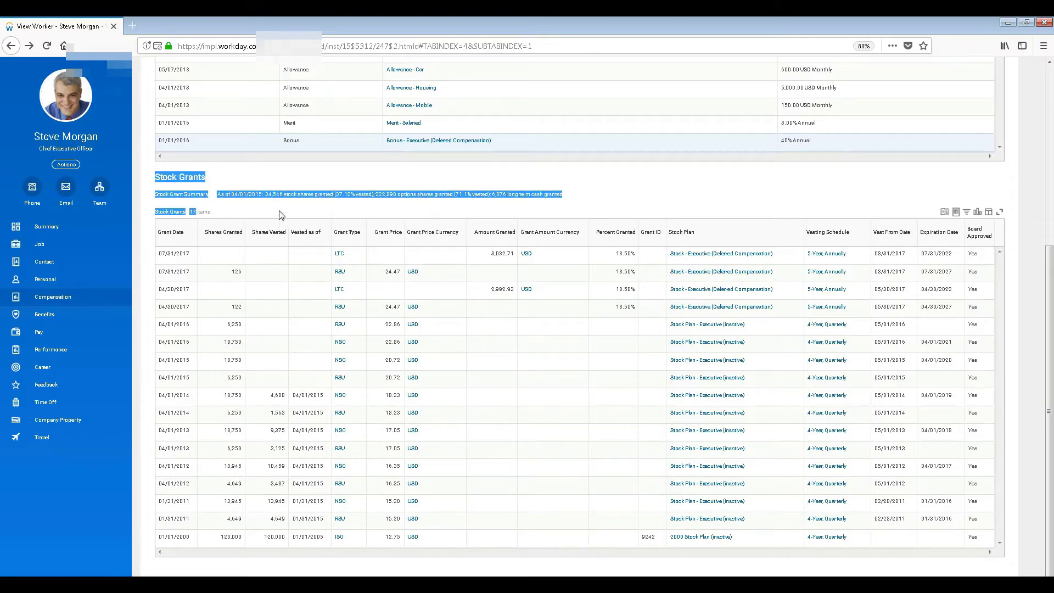
{"action": "left_click", "coordinate": [280, 215]}
{"action": "left_click_drag", "start_coordinate": [1049, 411], "coordinate": [1050, 233]}
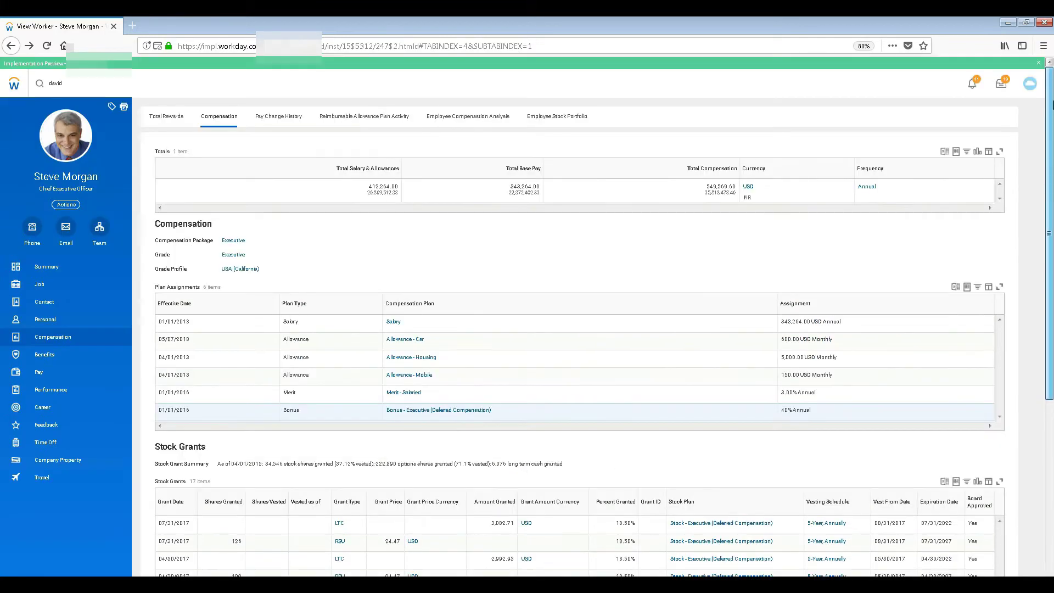
Open the first employee from a search and export their 11-plan Benefits table to Excel
{"action": "left_click", "coordinate": [58, 86]}
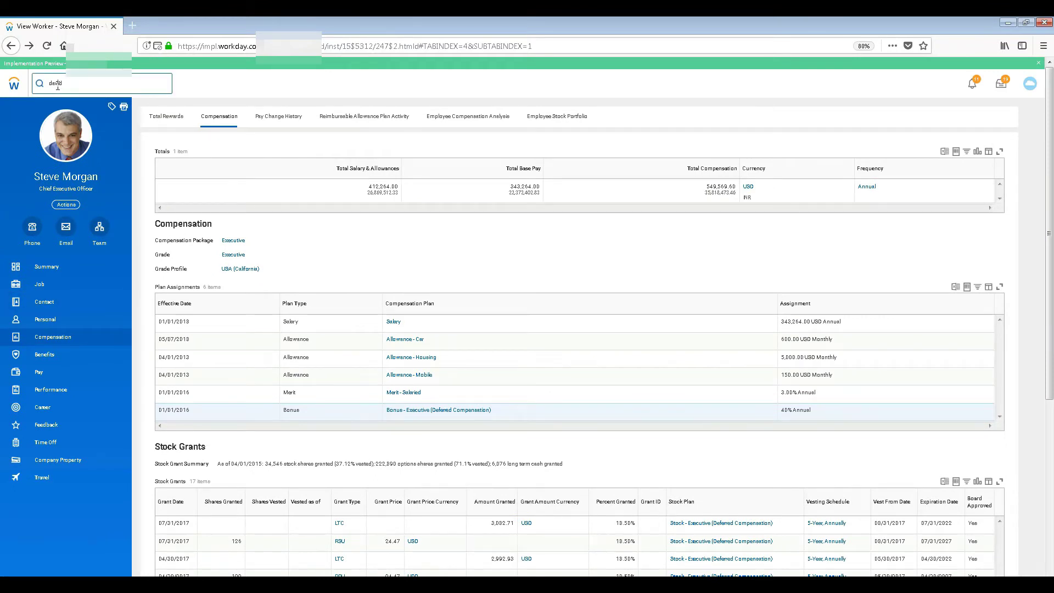
{"action": "key", "text": "Return"}
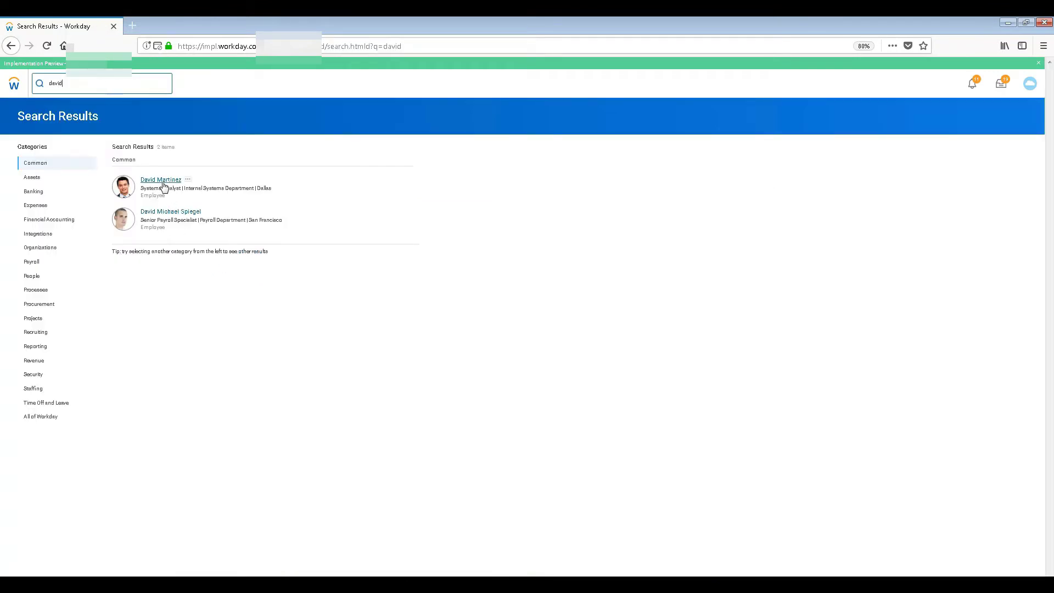
{"action": "left_click", "coordinate": [164, 185]}
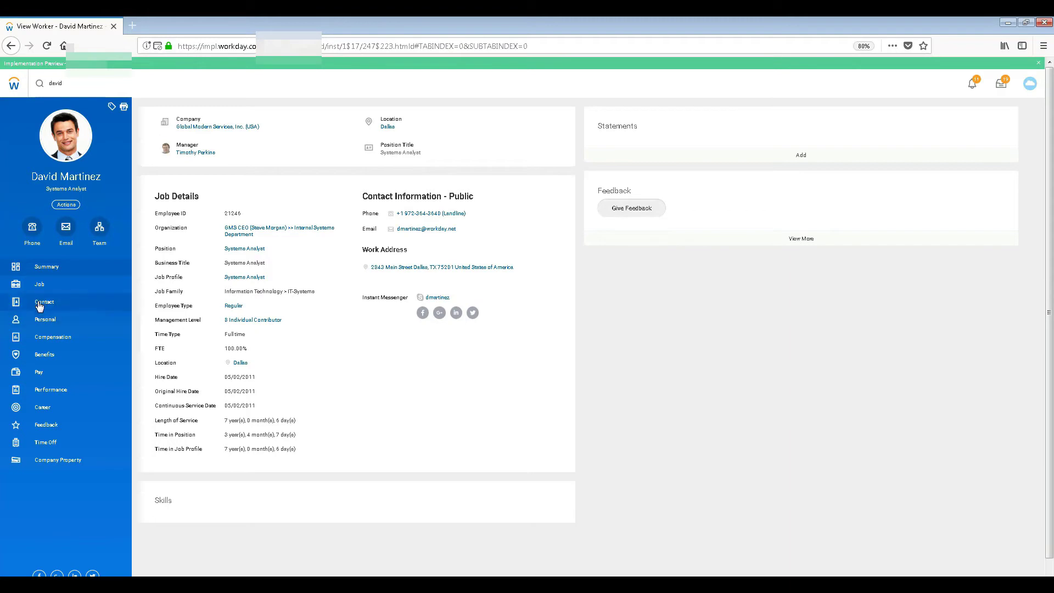
{"action": "left_click", "coordinate": [57, 356]}
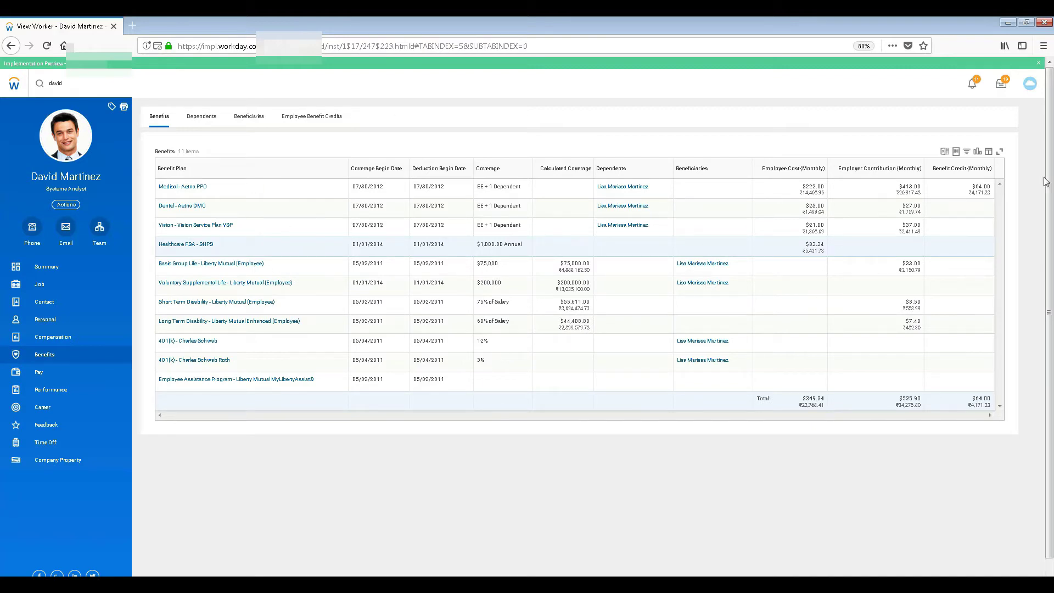
{"action": "left_click", "coordinate": [943, 152]}
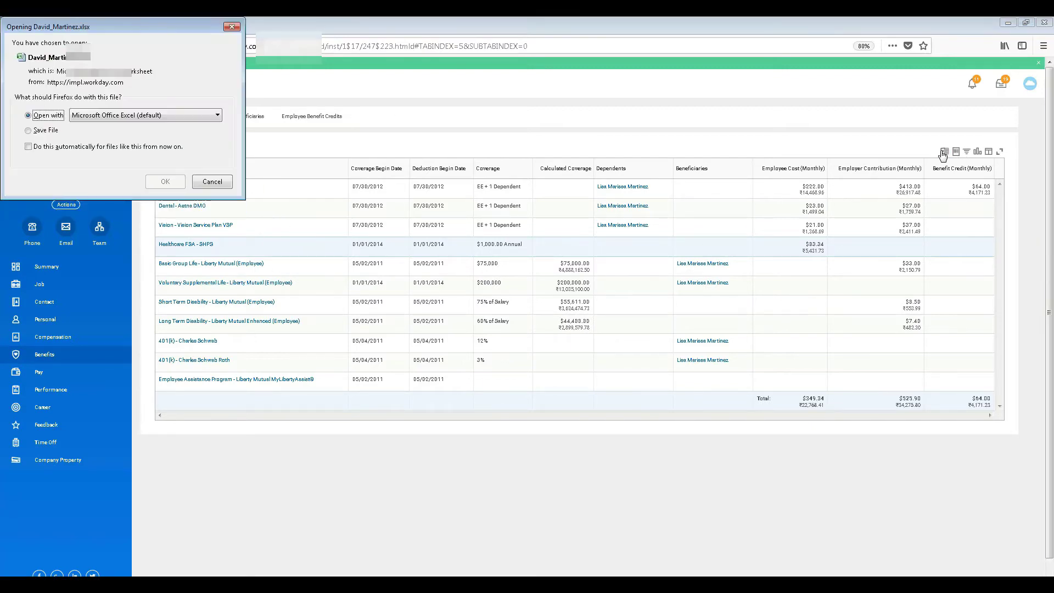
{"action": "left_click", "coordinate": [46, 132]}
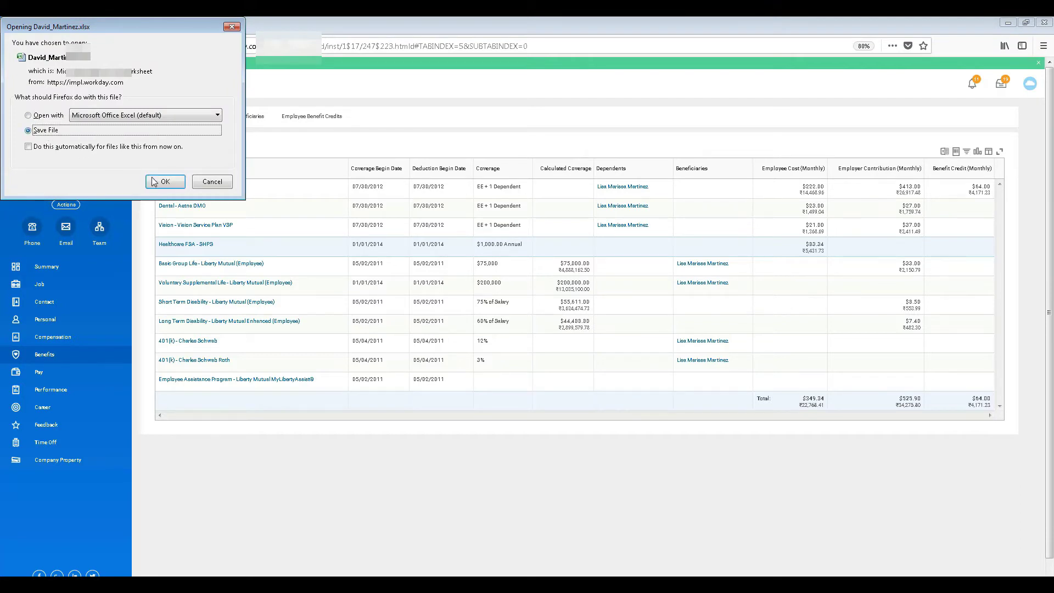
{"action": "left_click", "coordinate": [157, 182]}
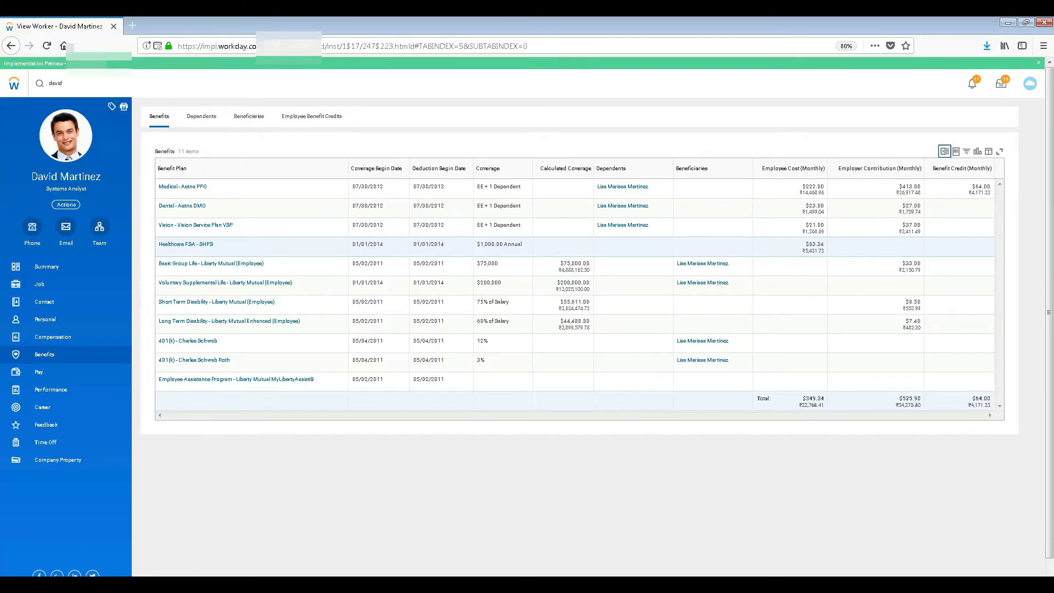
{"action": "left_click", "coordinate": [985, 45]}
{"action": "left_click", "coordinate": [809, 74]}
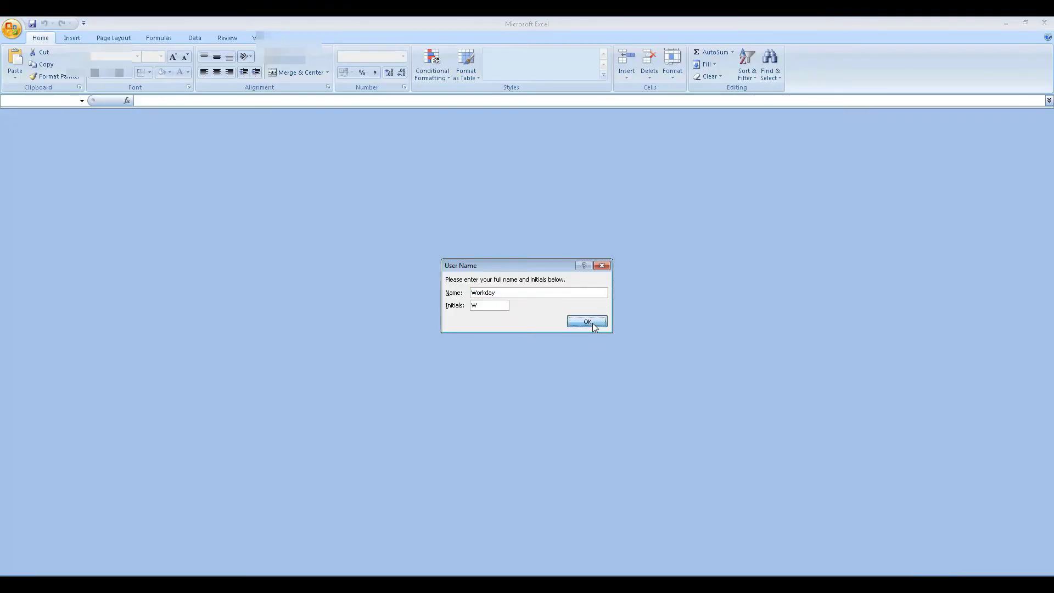
Accept Excel's user name prompt, look over the workbook, then view Workday's Pay section
{"action": "left_click", "coordinate": [592, 323]}
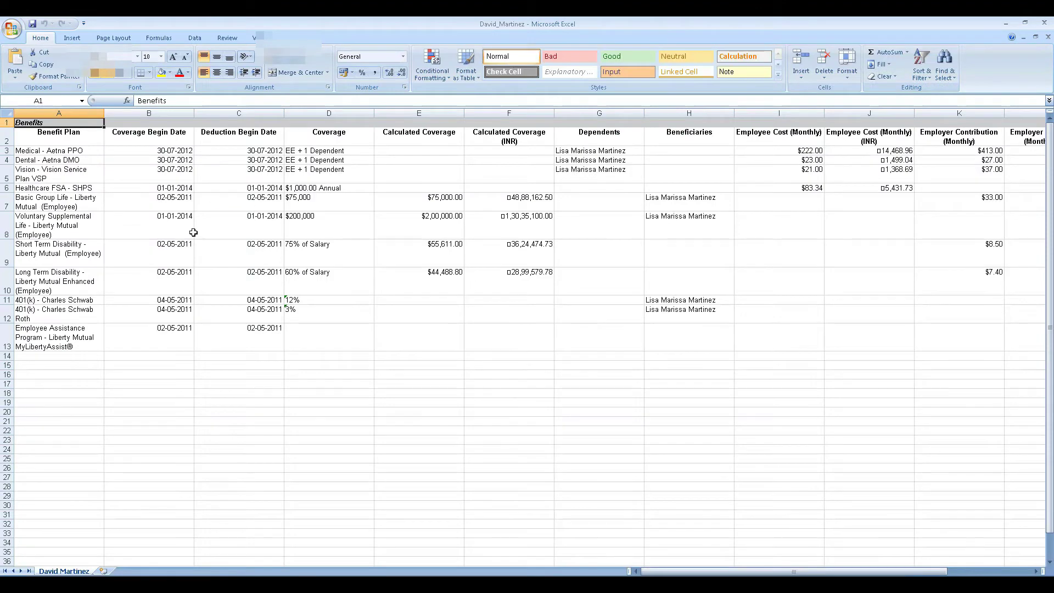
{"action": "left_click", "coordinate": [473, 298]}
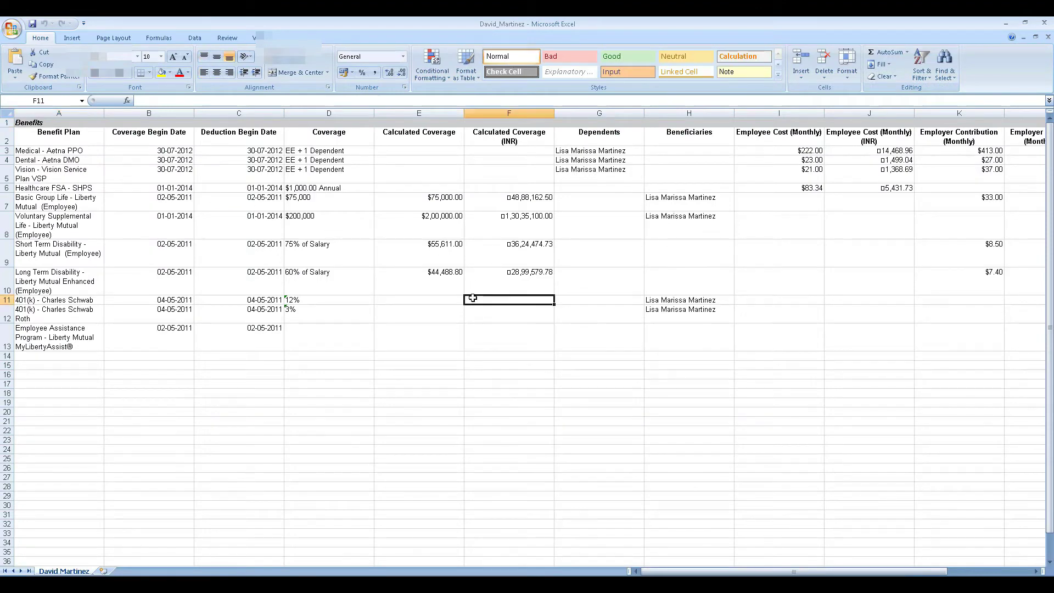
{"action": "left_click", "coordinate": [1045, 23]}
{"action": "left_click", "coordinate": [68, 377]}
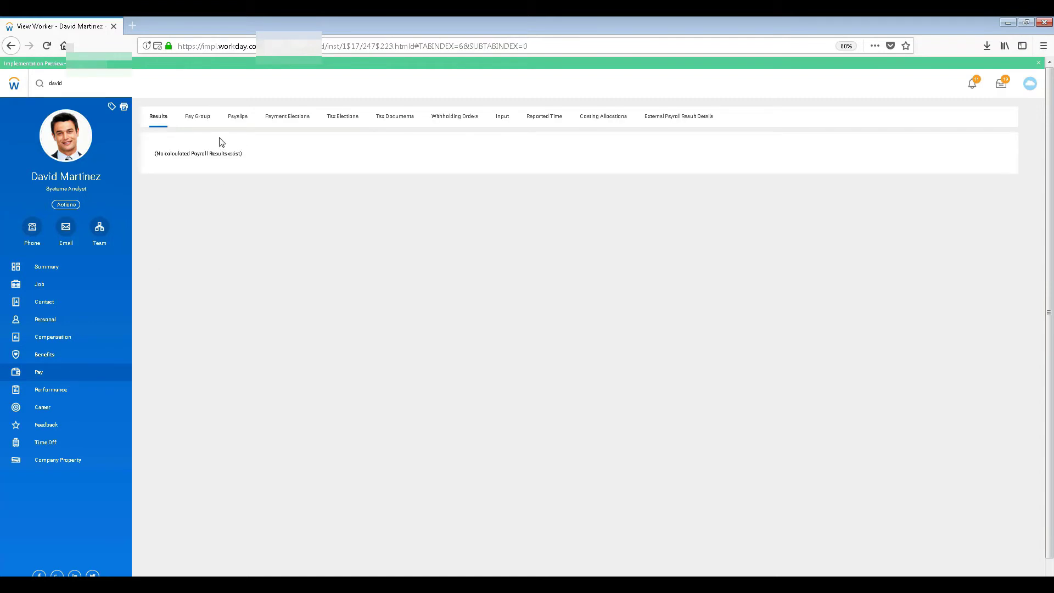
Review Pay Group, Payslips and Payment Elections, then edit the Expense Payments election
{"action": "left_click", "coordinate": [197, 119]}
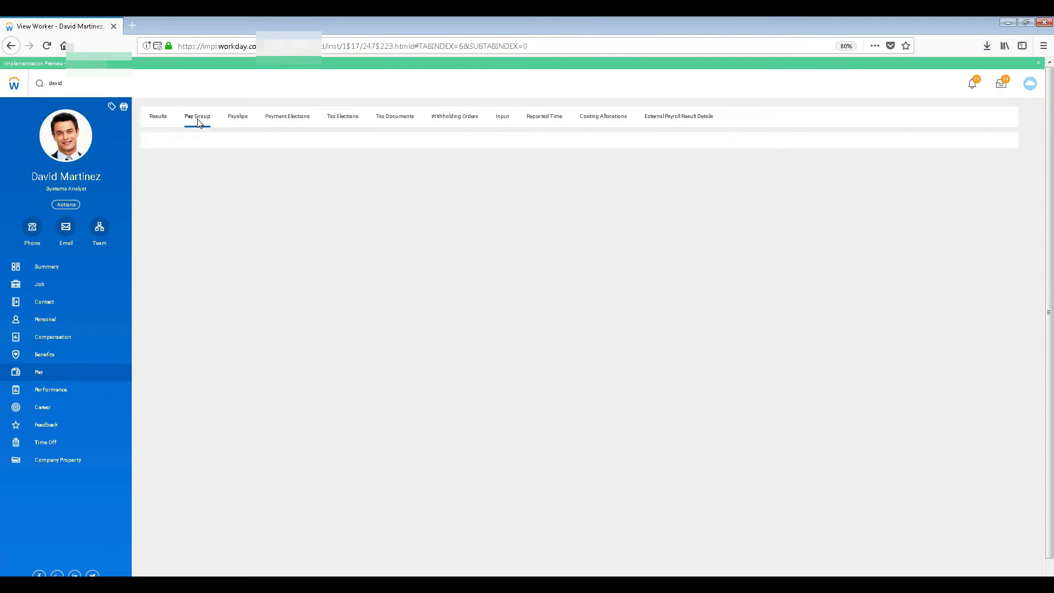
{"action": "left_click", "coordinate": [245, 118]}
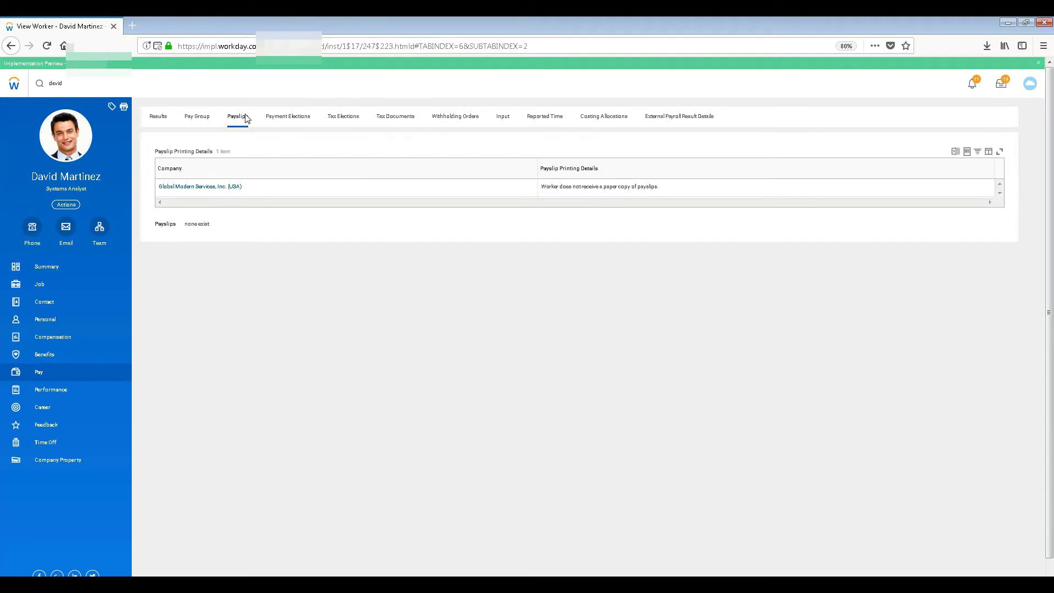
{"action": "left_click", "coordinate": [300, 119]}
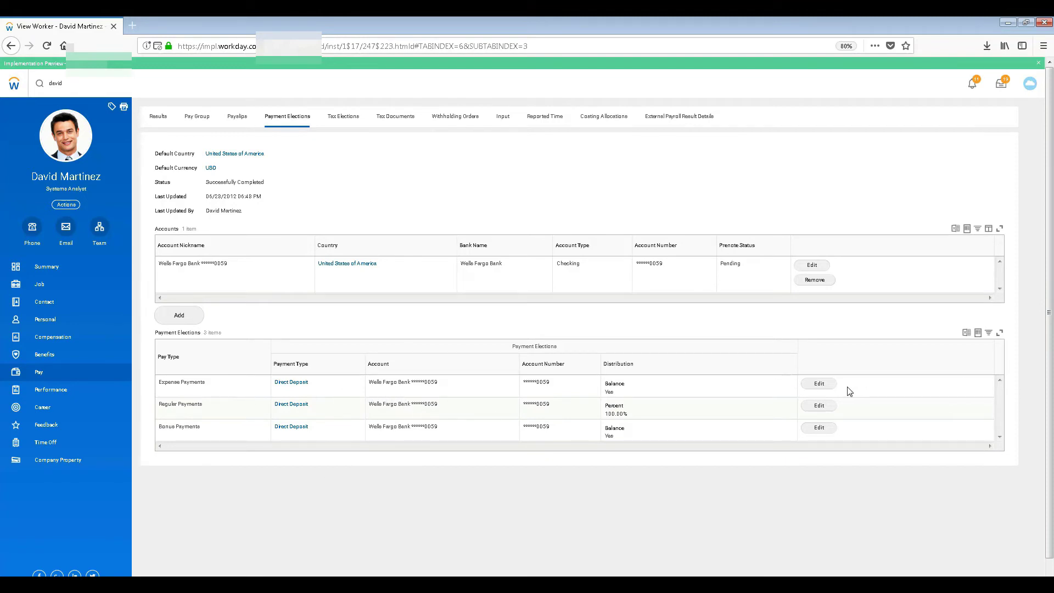
{"action": "left_click", "coordinate": [819, 384]}
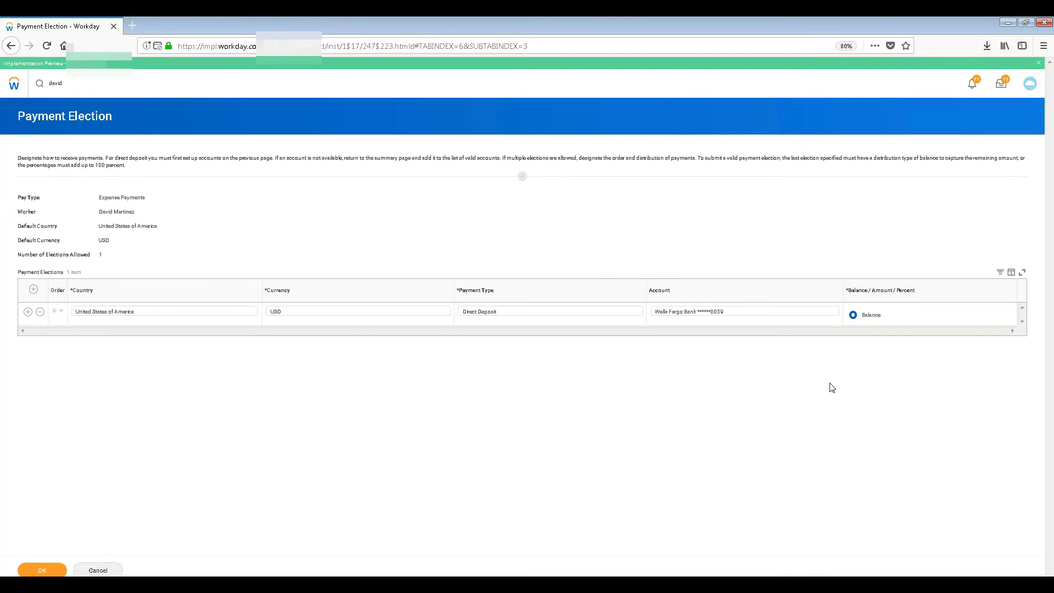
Leave the Expense Payments account unchanged and move to the Performance section
{"action": "left_click", "coordinate": [758, 310]}
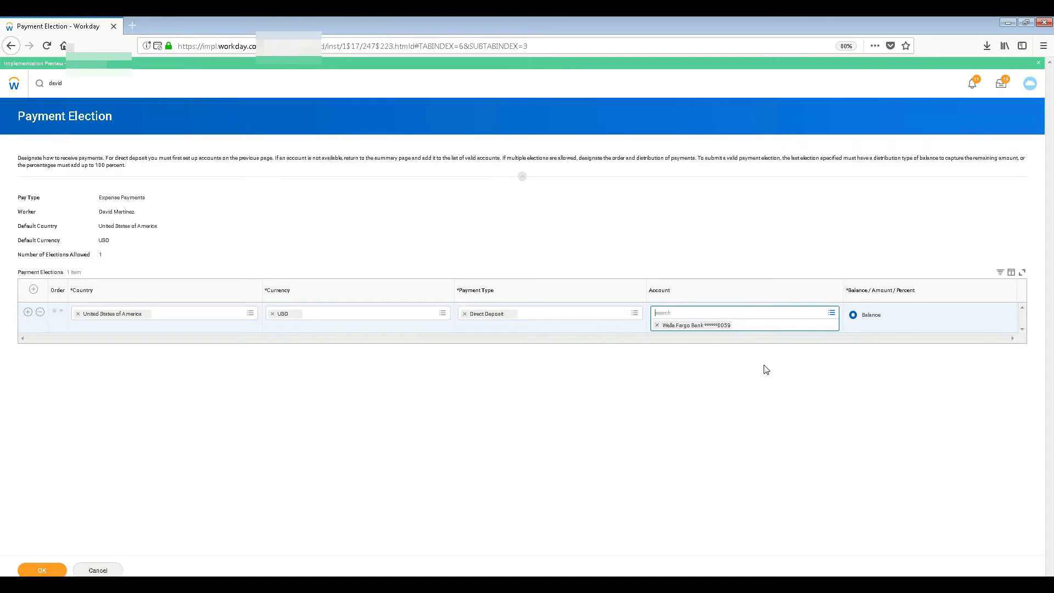
{"action": "key", "text": "Tab"}
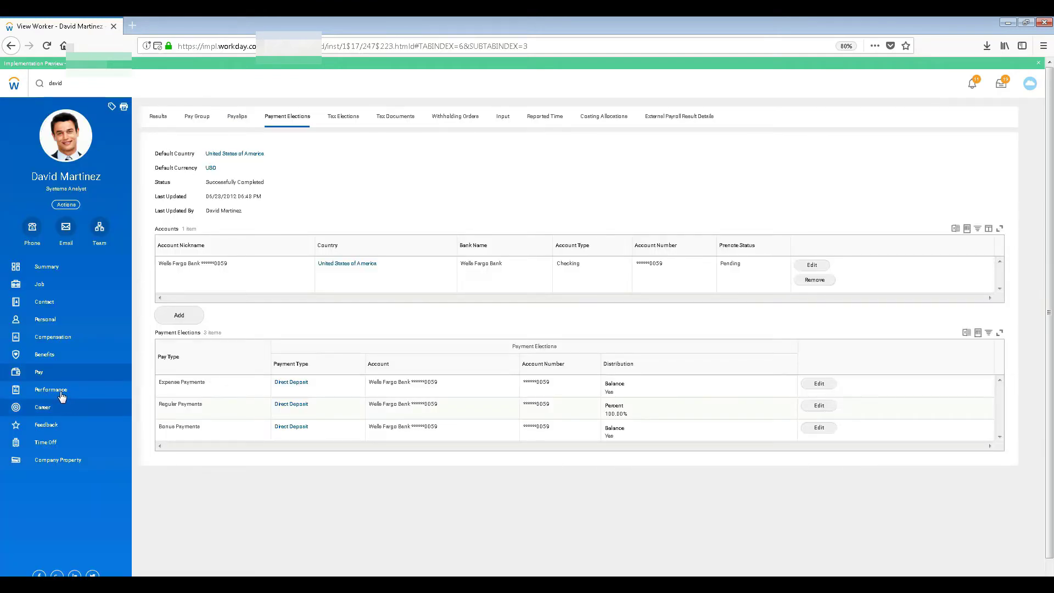
{"action": "left_click", "coordinate": [61, 394]}
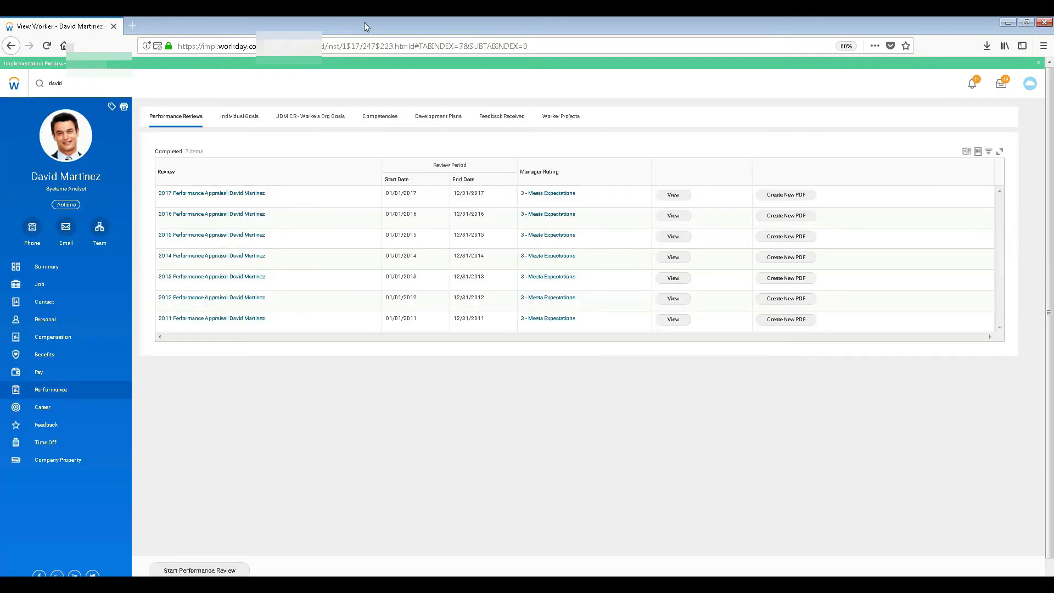
Browse the Projects, Competencies, Reviews, Individual Goals and Org Goals tabs
{"action": "left_click", "coordinate": [558, 116]}
{"action": "left_click", "coordinate": [385, 118]}
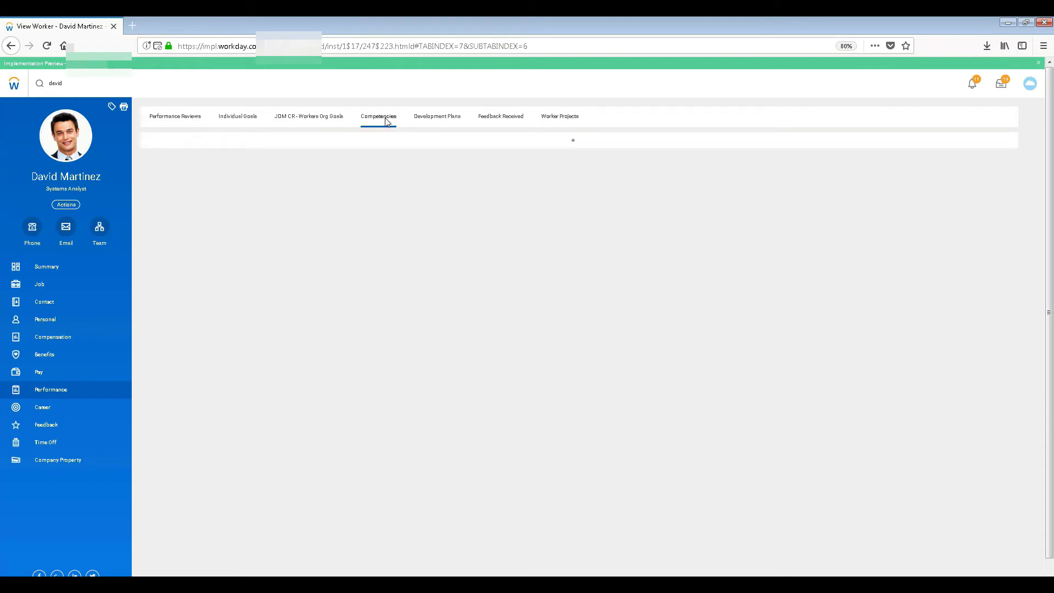
{"action": "left_click", "coordinate": [181, 118]}
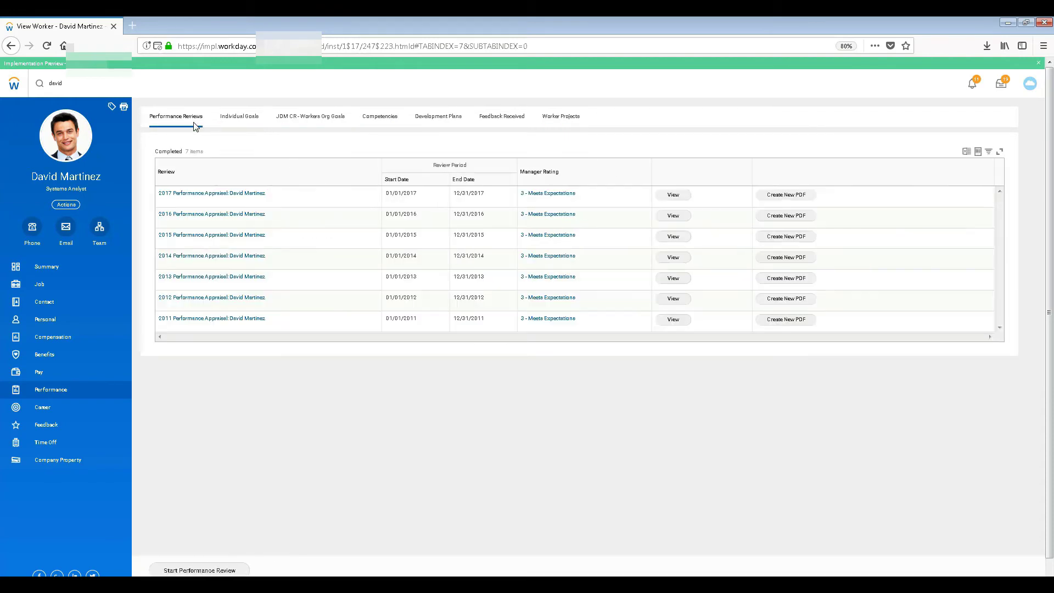
{"action": "left_click", "coordinate": [236, 120]}
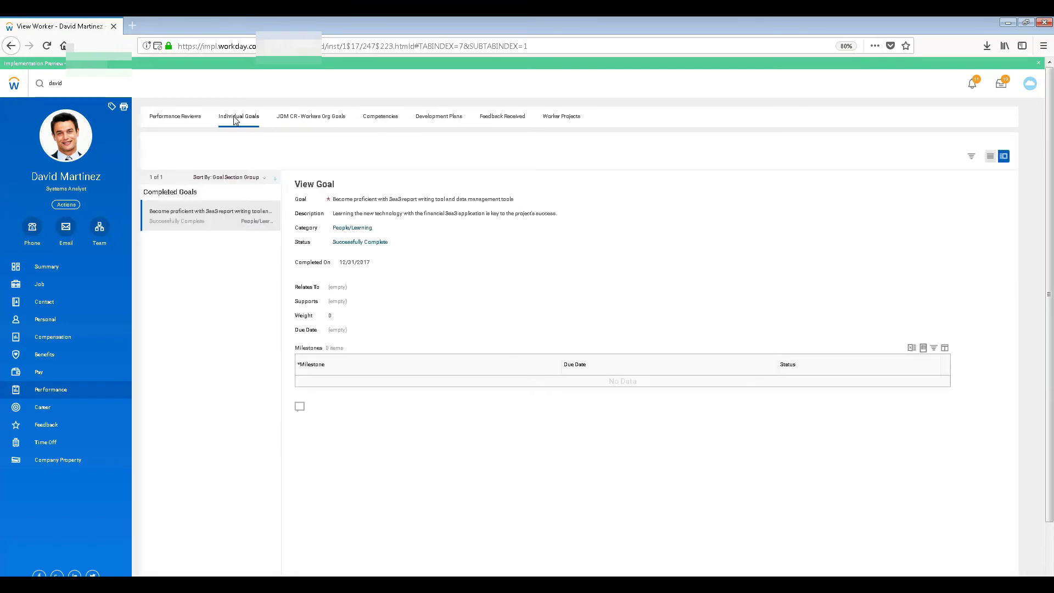
{"action": "left_click", "coordinate": [325, 123]}
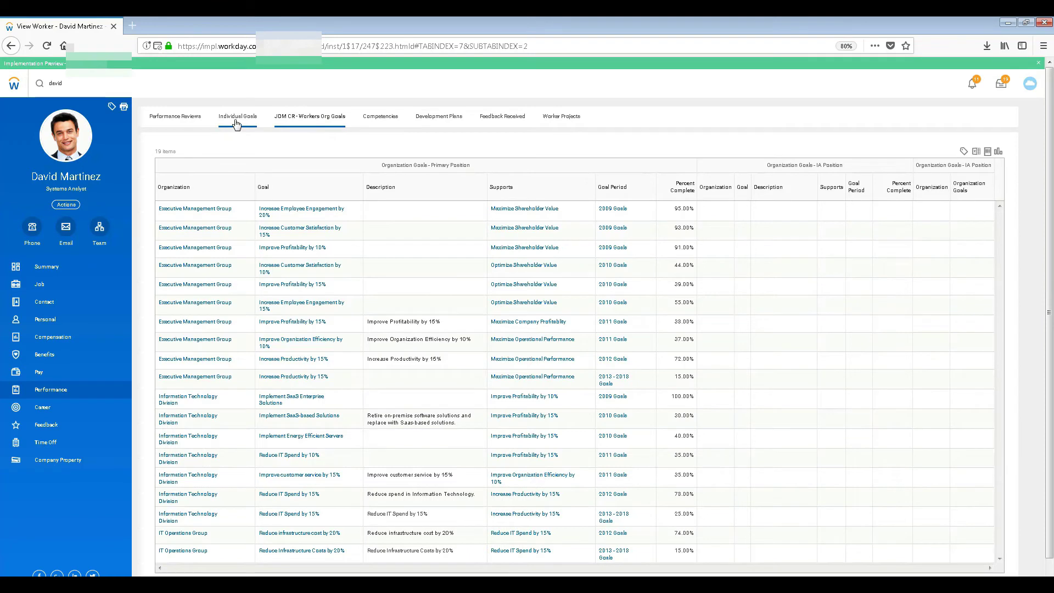
{"action": "left_click", "coordinate": [235, 122]}
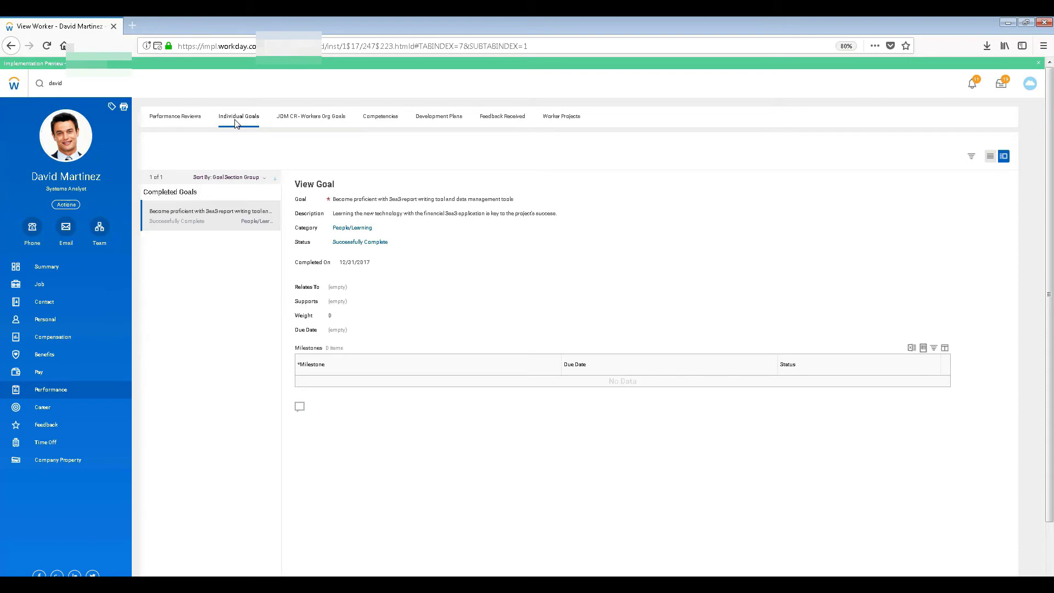
Review Org Goals, Competencies, Development Plans, Feedback and Projects, then open Career
{"action": "left_click", "coordinate": [303, 115]}
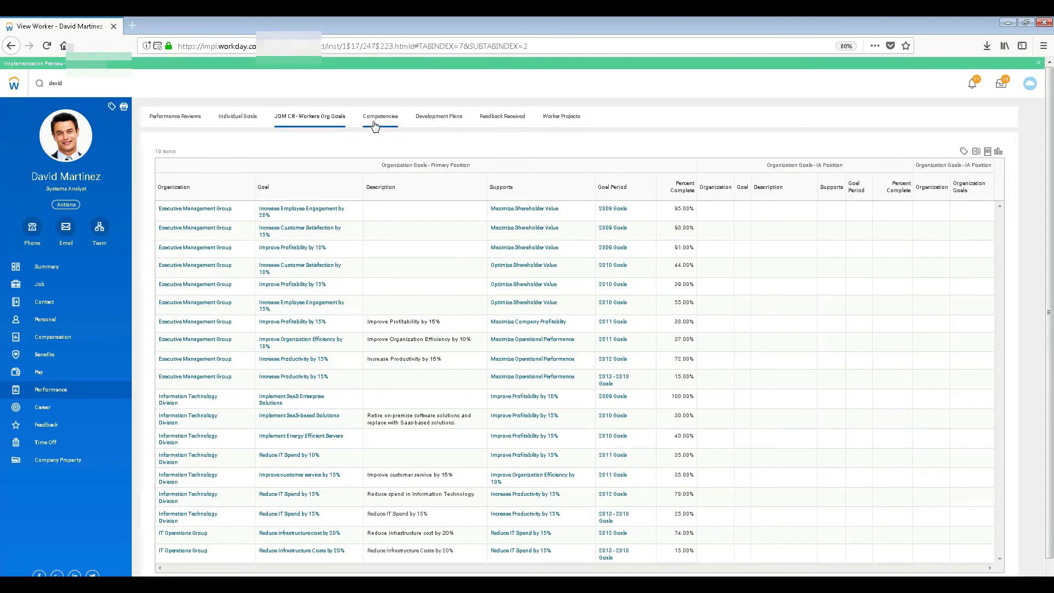
{"action": "left_click", "coordinate": [401, 119]}
{"action": "left_click", "coordinate": [447, 121]}
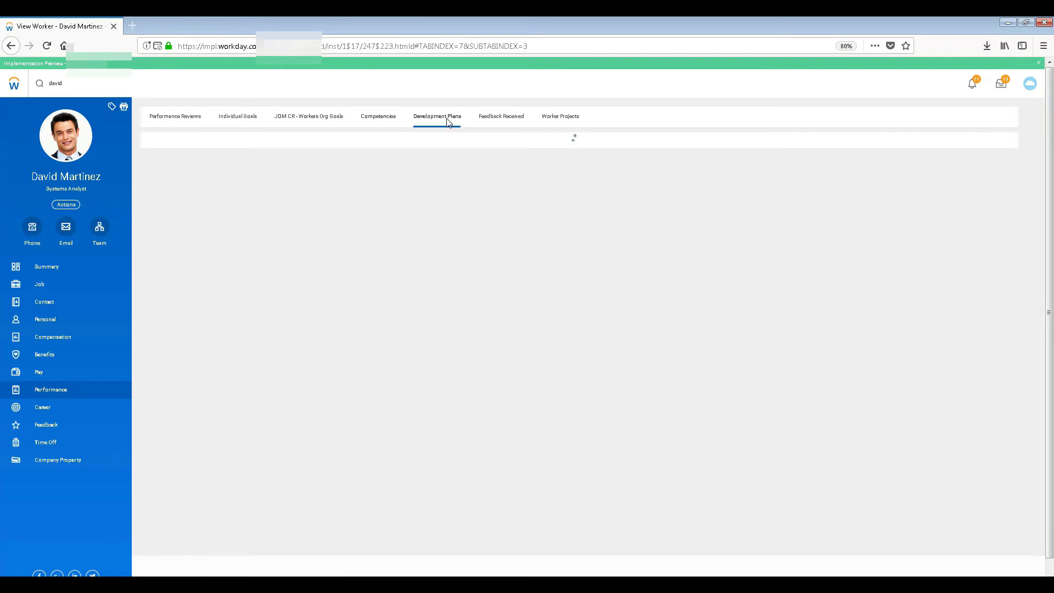
{"action": "left_click", "coordinate": [506, 117]}
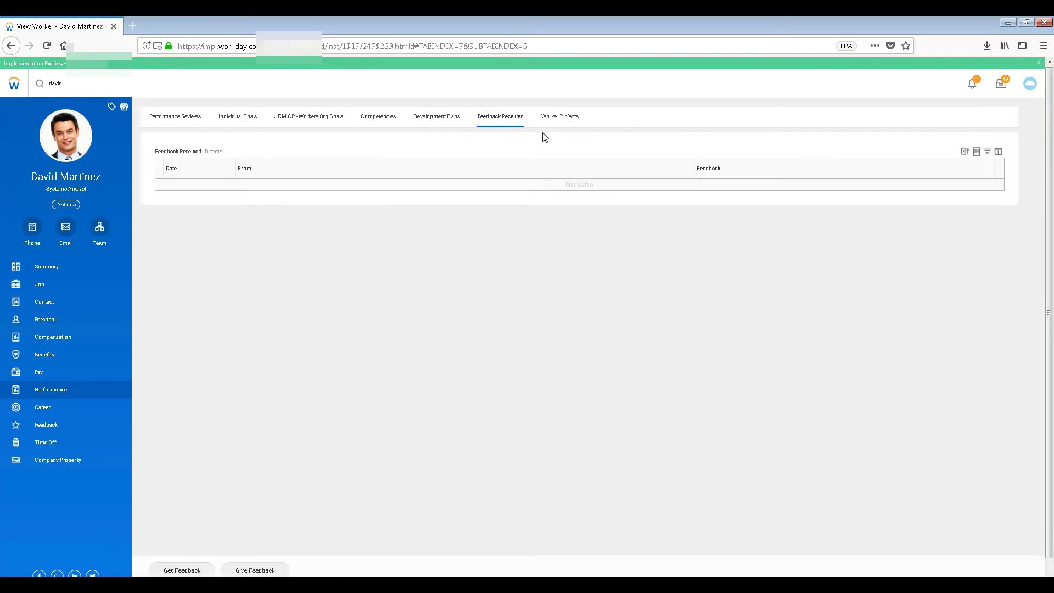
{"action": "left_click", "coordinate": [557, 118]}
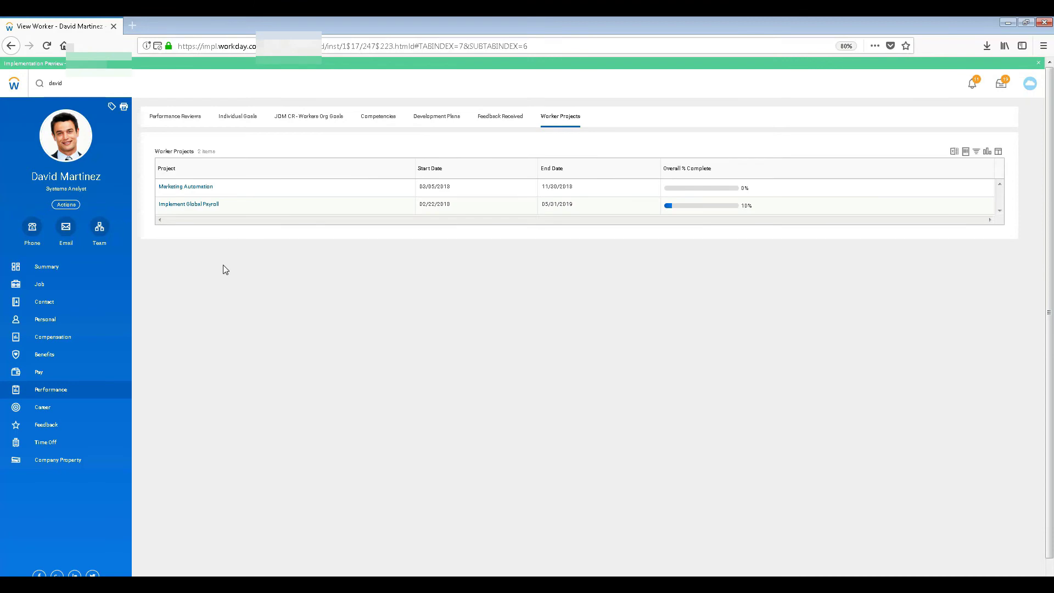
{"action": "left_click", "coordinate": [67, 411]}
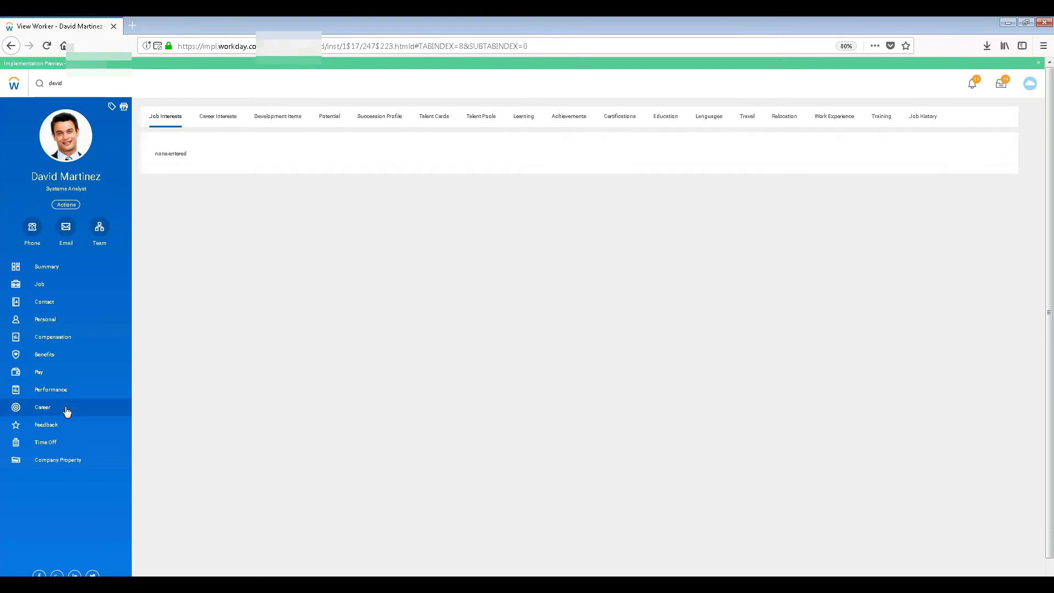
Check the Career Interests, Development Items, Education and Languages tabs
{"action": "left_click", "coordinate": [211, 118]}
{"action": "left_click", "coordinate": [277, 119]}
{"action": "left_click", "coordinate": [666, 118]}
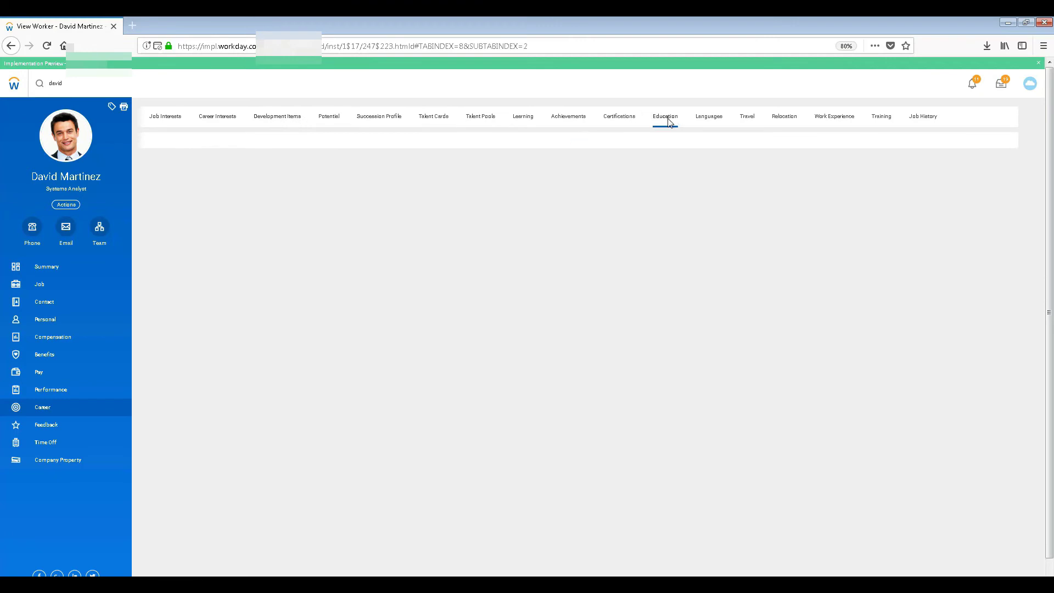
{"action": "left_click", "coordinate": [719, 118]}
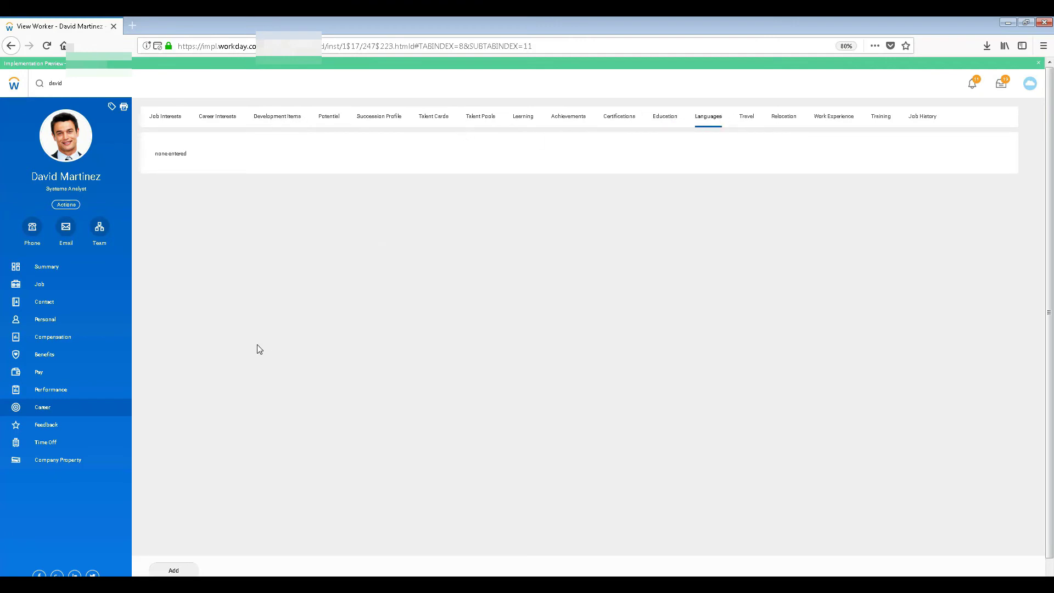
Review the worker's Time Off Balance and Time Off and Leave Requests sub-tabs
{"action": "left_click", "coordinate": [66, 427]}
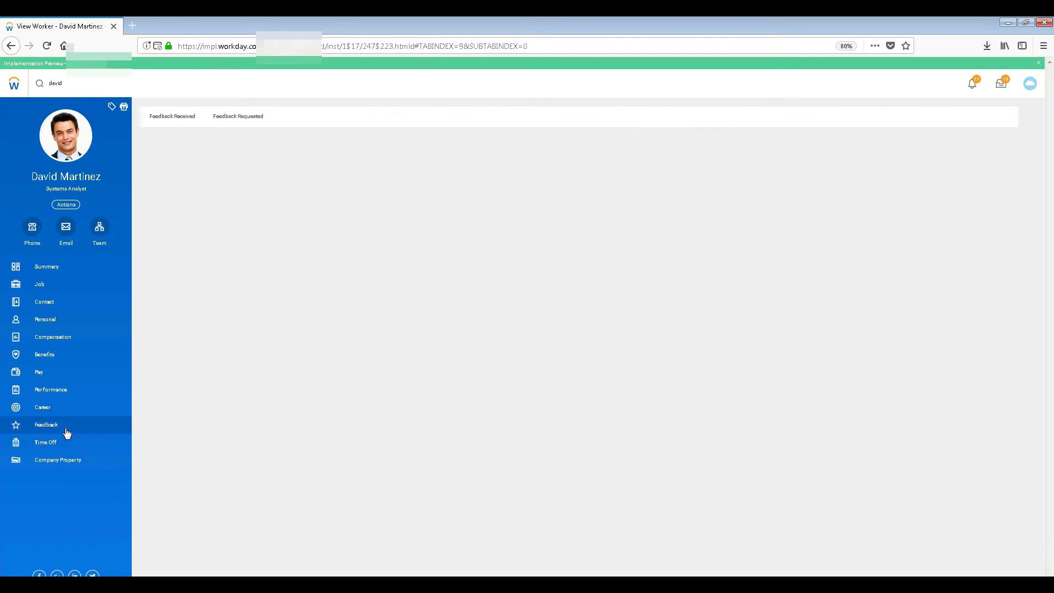
{"action": "left_click", "coordinate": [64, 441]}
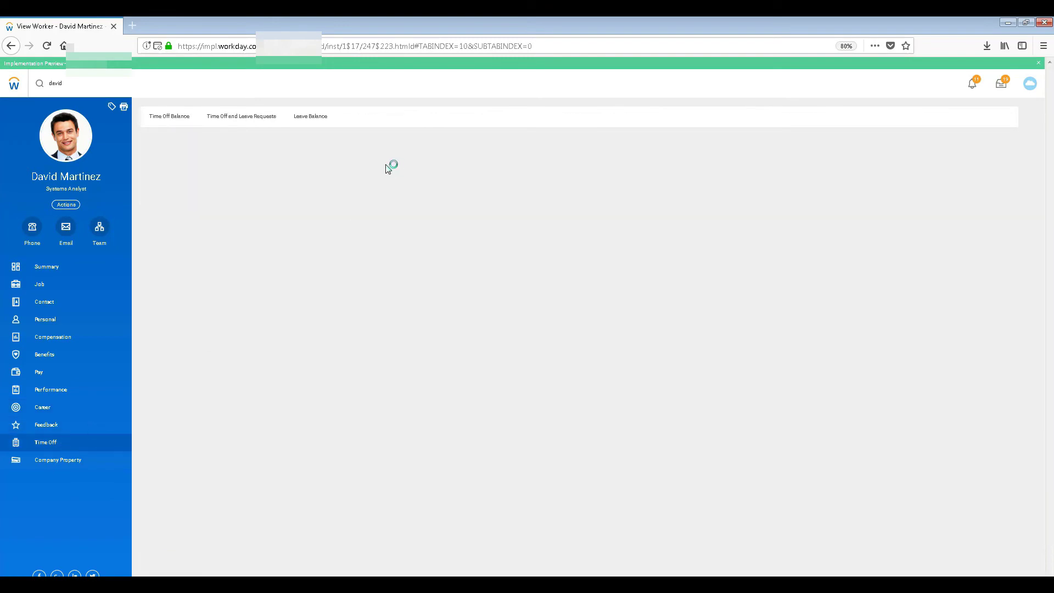
{"action": "left_click", "coordinate": [185, 121]}
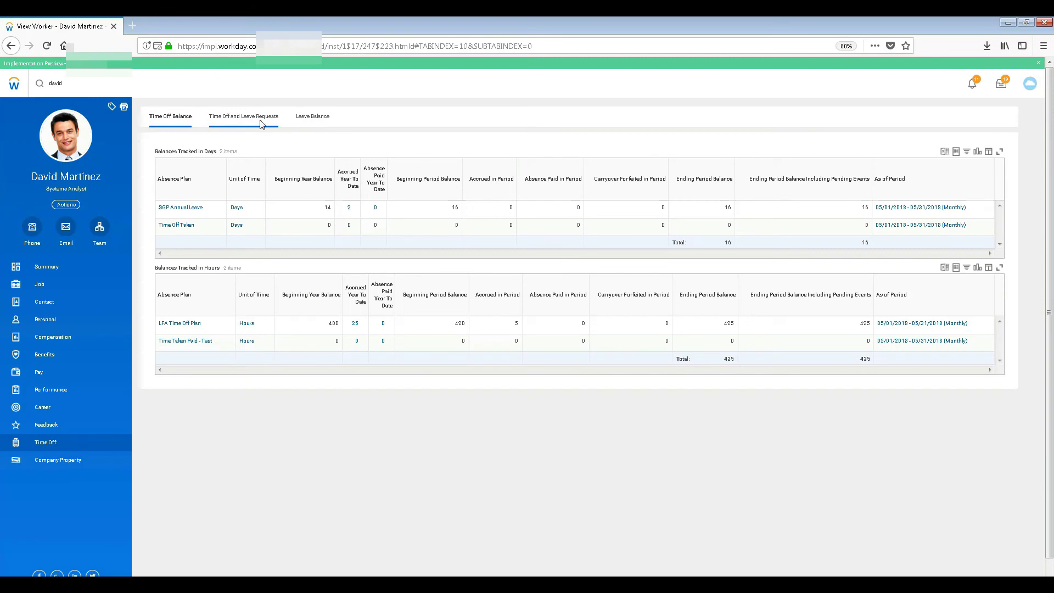
{"action": "left_click", "coordinate": [262, 122]}
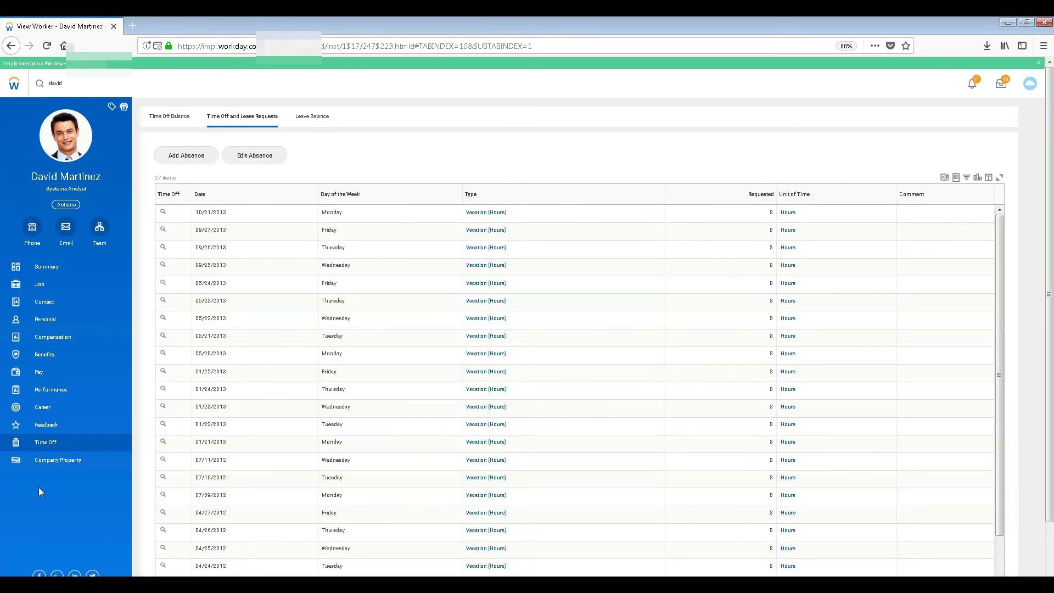
Check the worker's Company Property, then return to Time Off and open the Vacation (Hours) details
{"action": "left_click", "coordinate": [53, 464]}
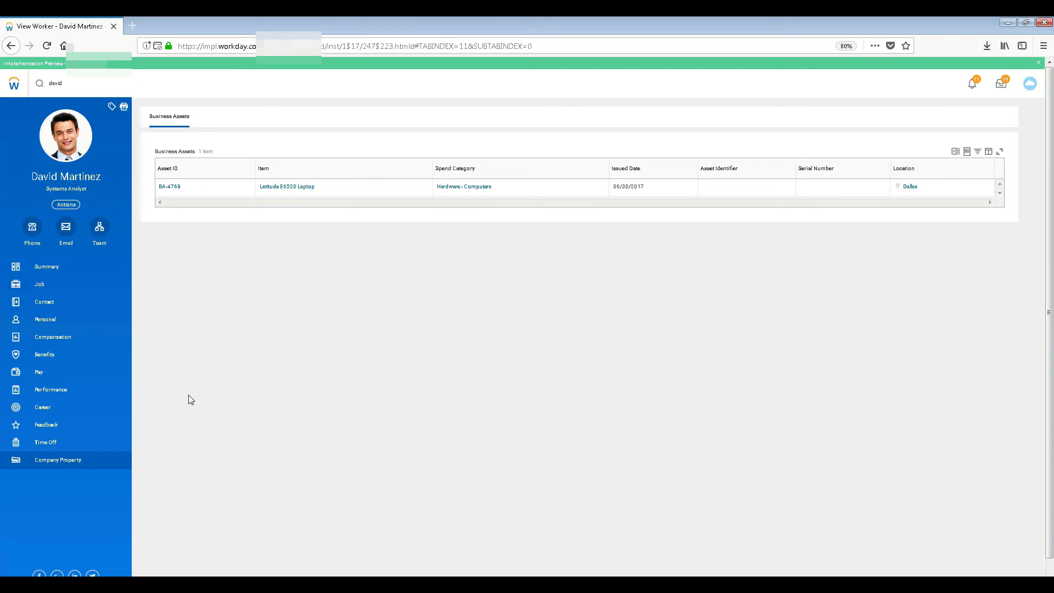
{"action": "left_click", "coordinate": [49, 447]}
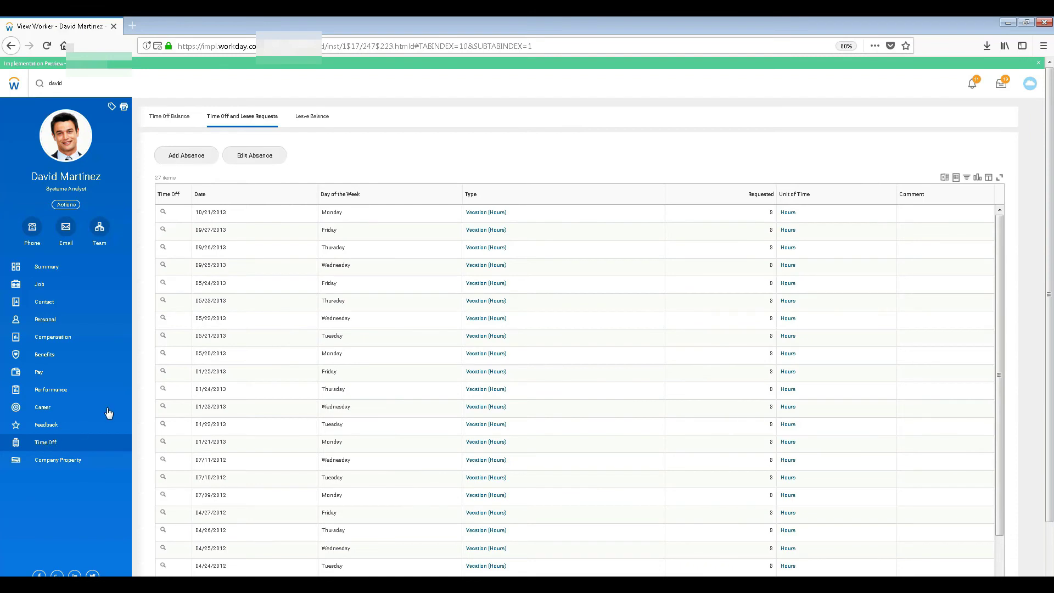
{"action": "left_click", "coordinate": [496, 213]}
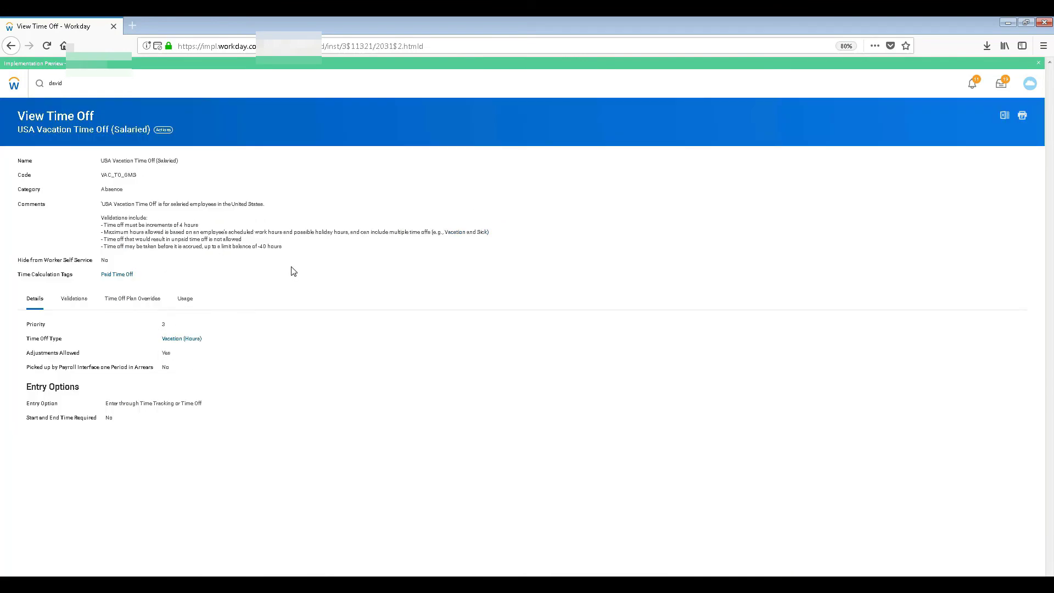
View the Vacation (Hours) time off's Actions menu, then go back to the 'david' search results
{"action": "left_click", "coordinate": [164, 131]}
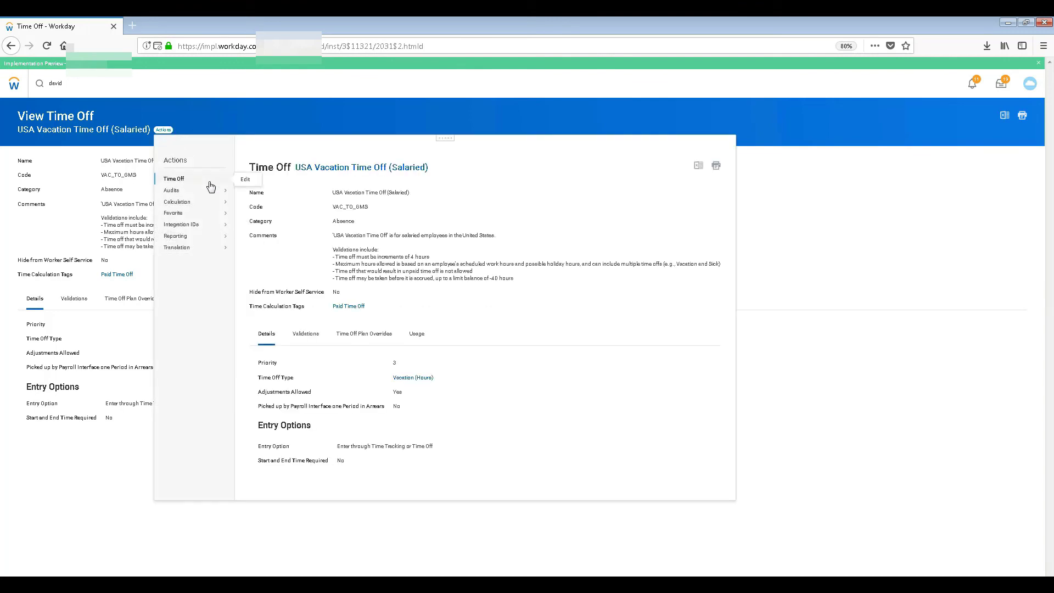
{"action": "mouse_move", "coordinate": [184, 231]}
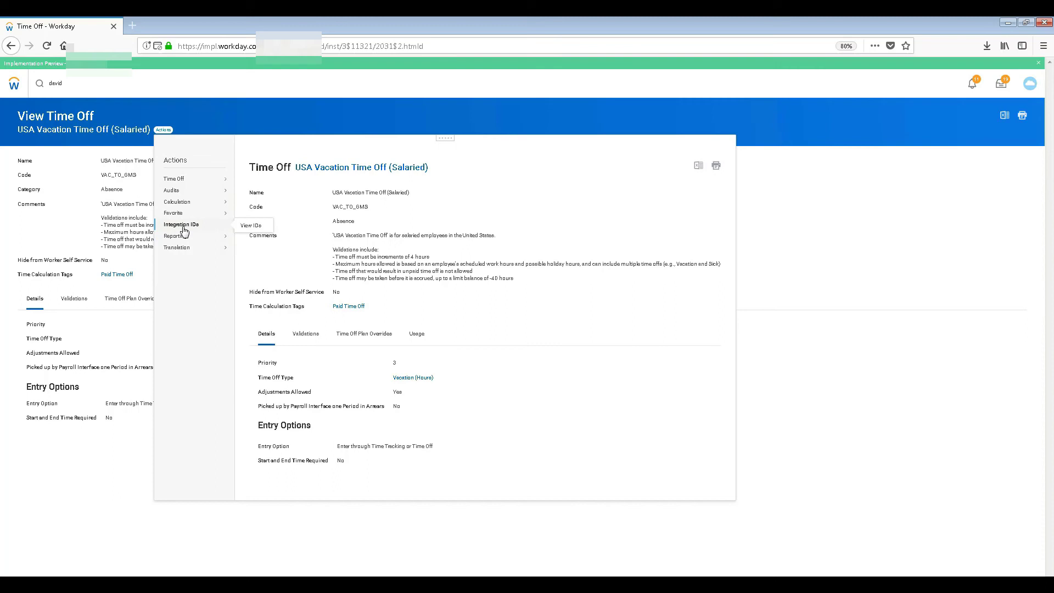
{"action": "left_click", "coordinate": [10, 46]}
{"action": "left_click", "coordinate": [11, 46]}
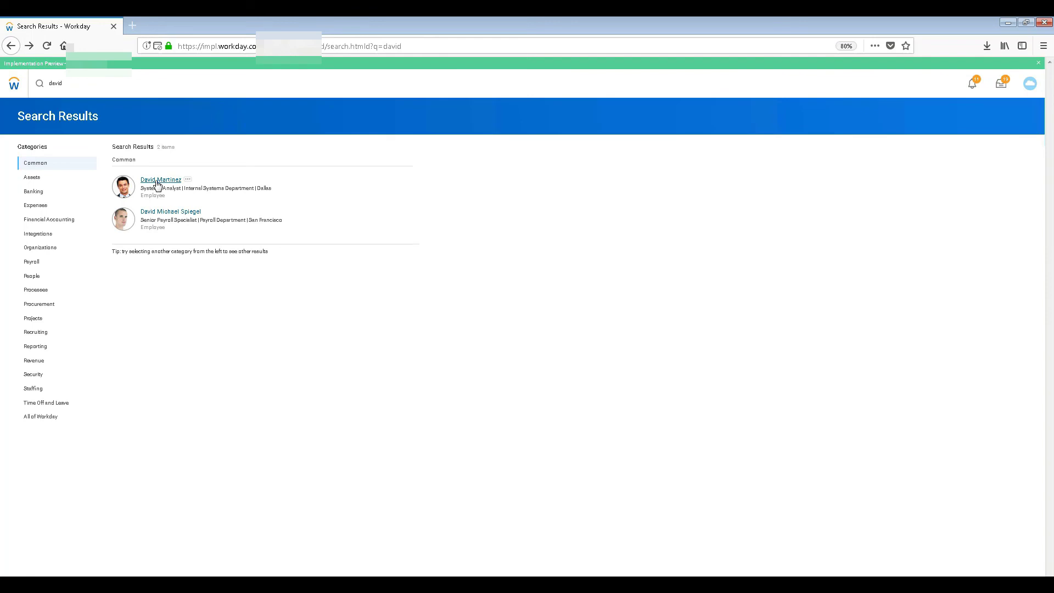
From the worker's Time Off and Leave Requests, start a new absence on the May 2018 calendar
{"action": "left_click", "coordinate": [158, 181]}
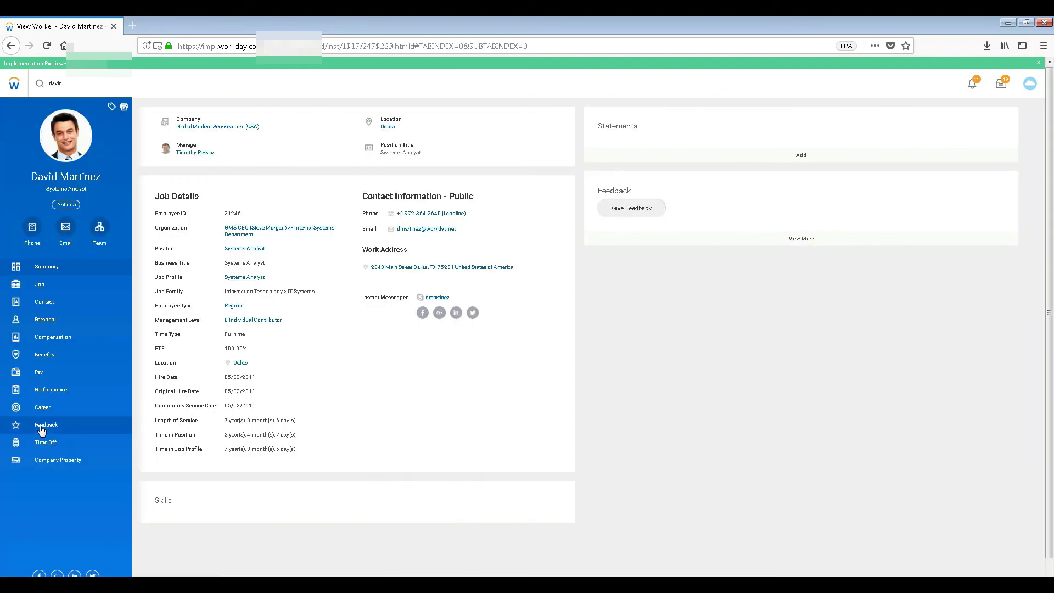
{"action": "left_click", "coordinate": [57, 443]}
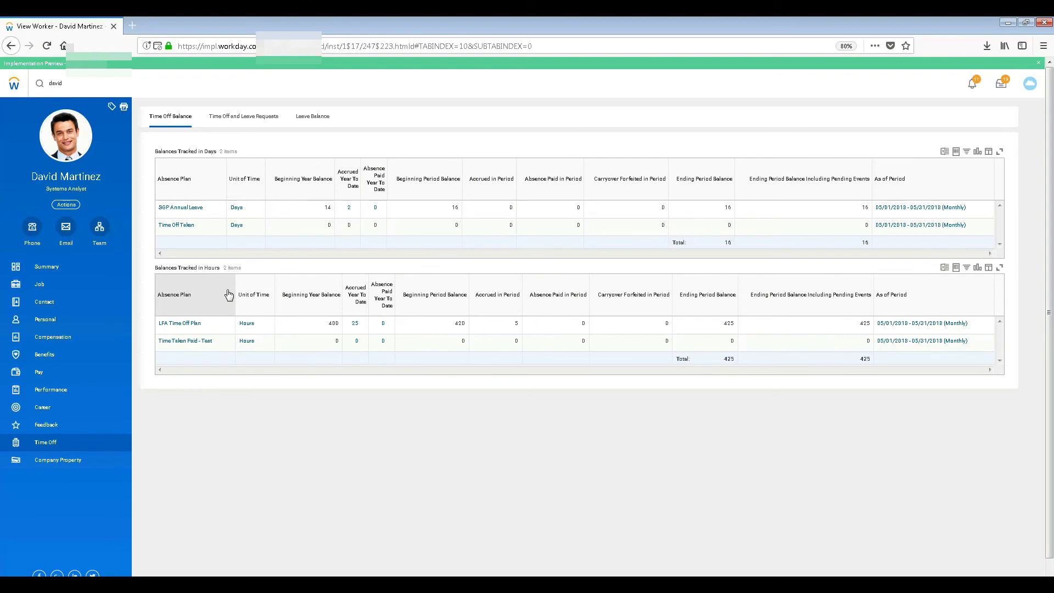
{"action": "left_click", "coordinate": [267, 122]}
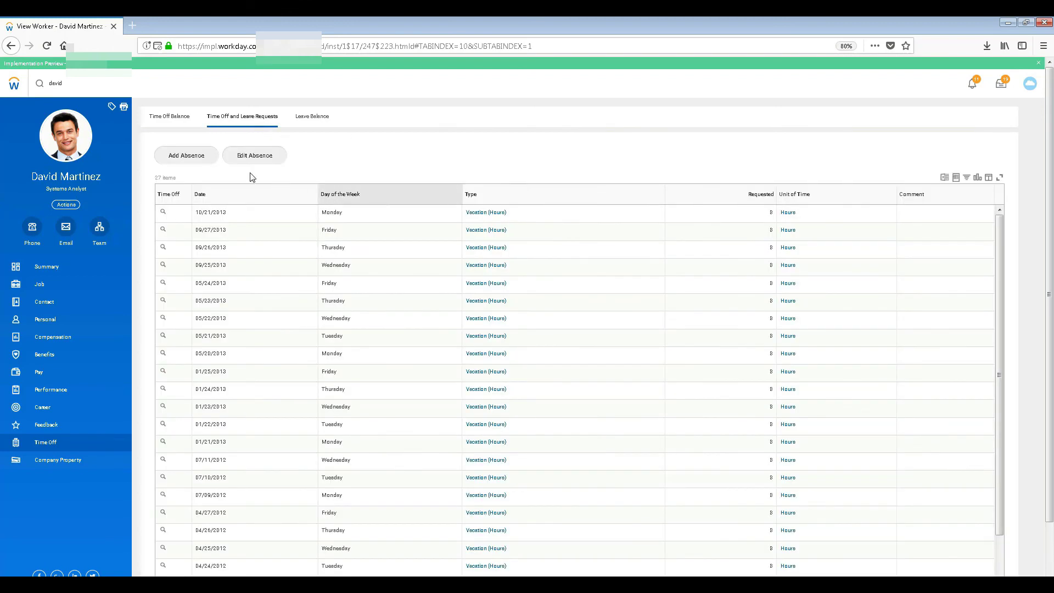
{"action": "left_click", "coordinate": [167, 157]}
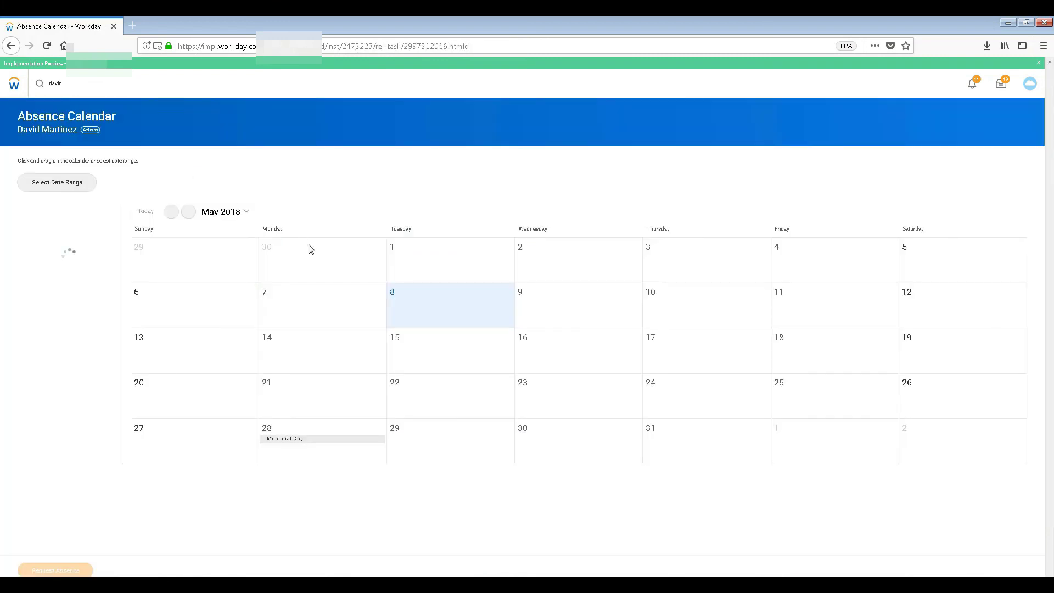
Choose May 15, toggling May 23, 31, 16 and 17 on and off so only May 15 remains
{"action": "left_click", "coordinate": [476, 350]}
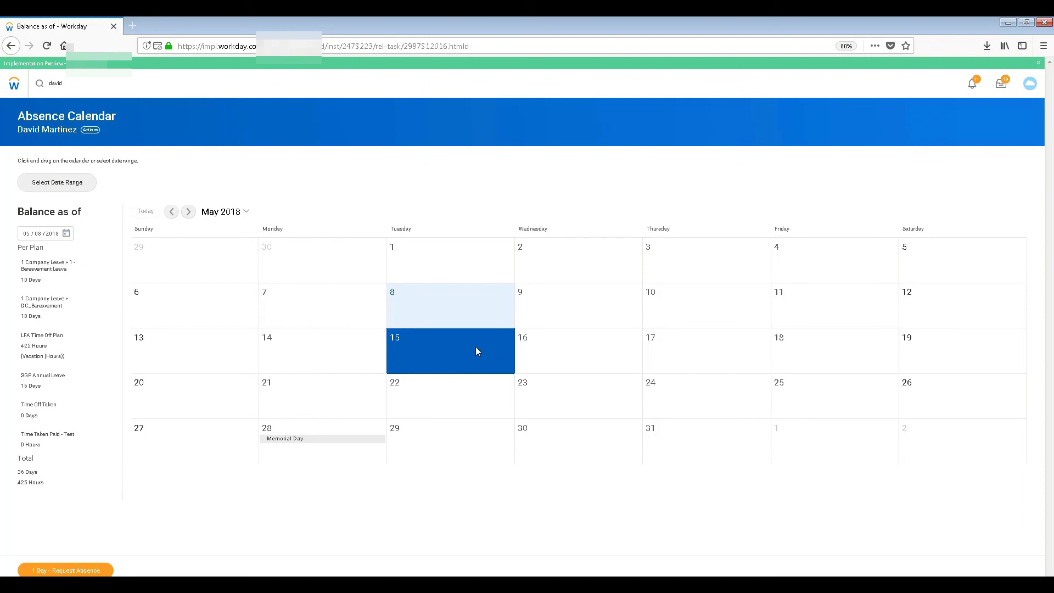
{"action": "left_click", "coordinate": [547, 388]}
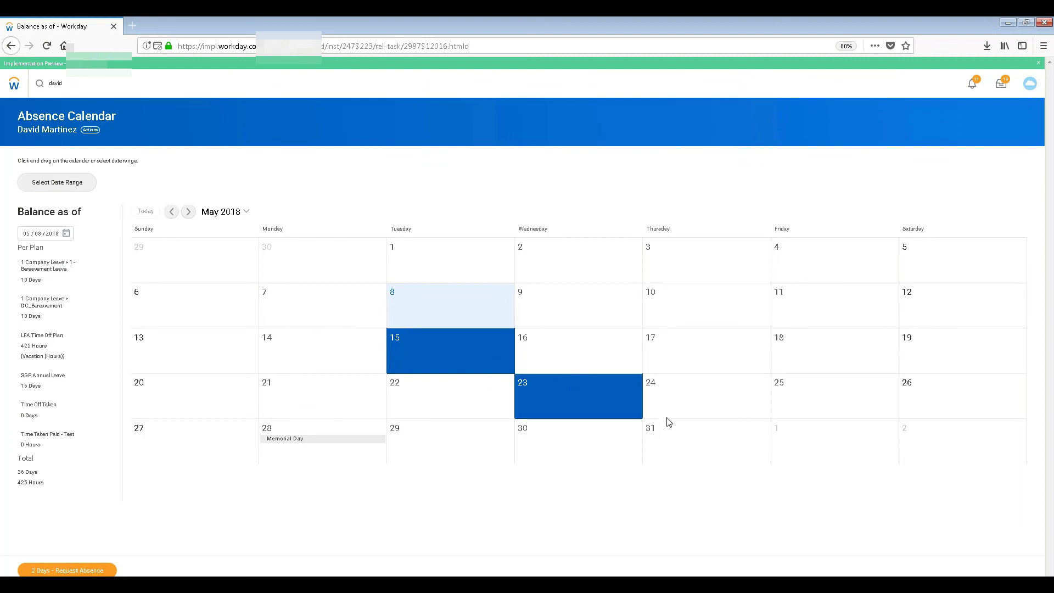
{"action": "left_click", "coordinate": [691, 441]}
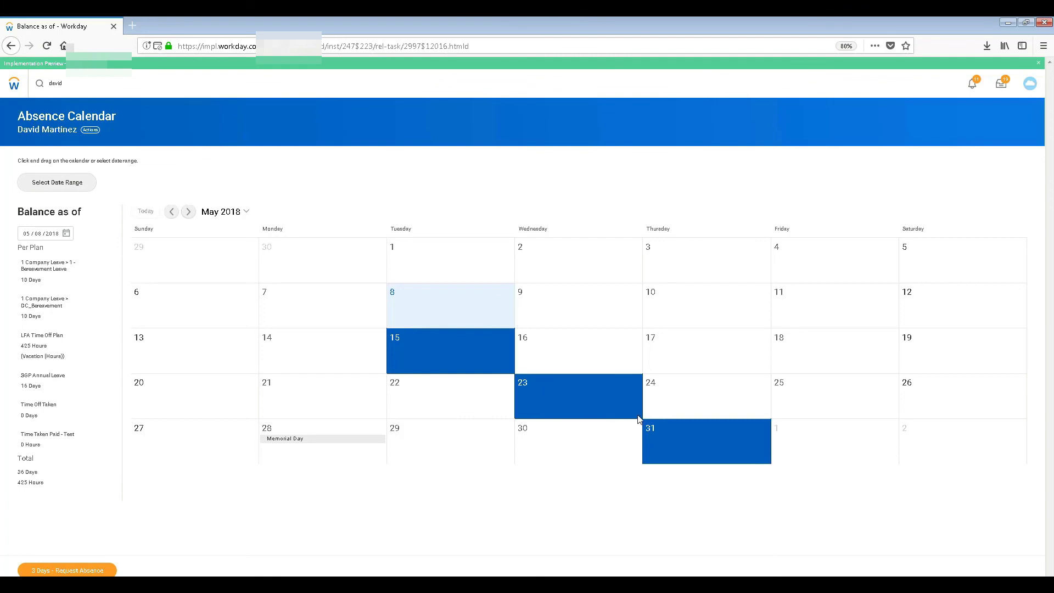
{"action": "left_click", "coordinate": [581, 397]}
{"action": "left_click", "coordinate": [678, 426]}
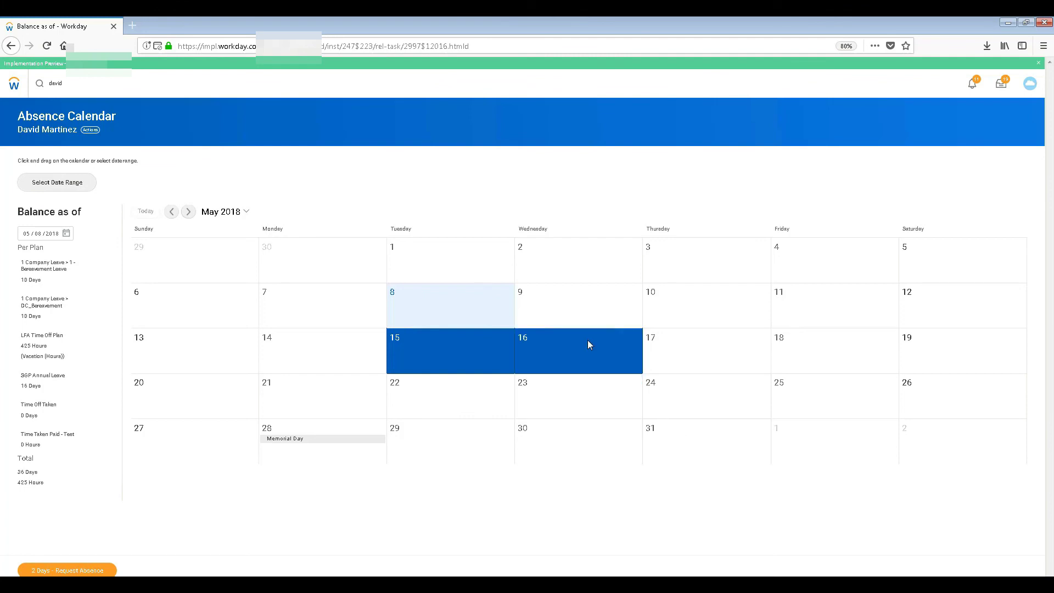
{"action": "left_click", "coordinate": [587, 340]}
{"action": "left_click", "coordinate": [675, 350]}
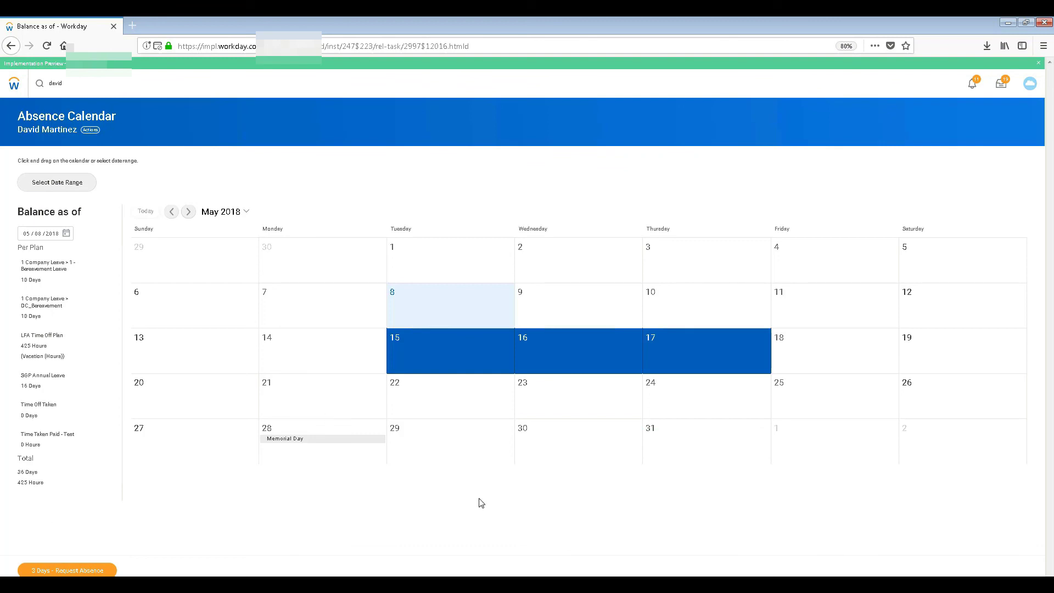
{"action": "left_click", "coordinate": [627, 360]}
{"action": "left_click", "coordinate": [729, 345]}
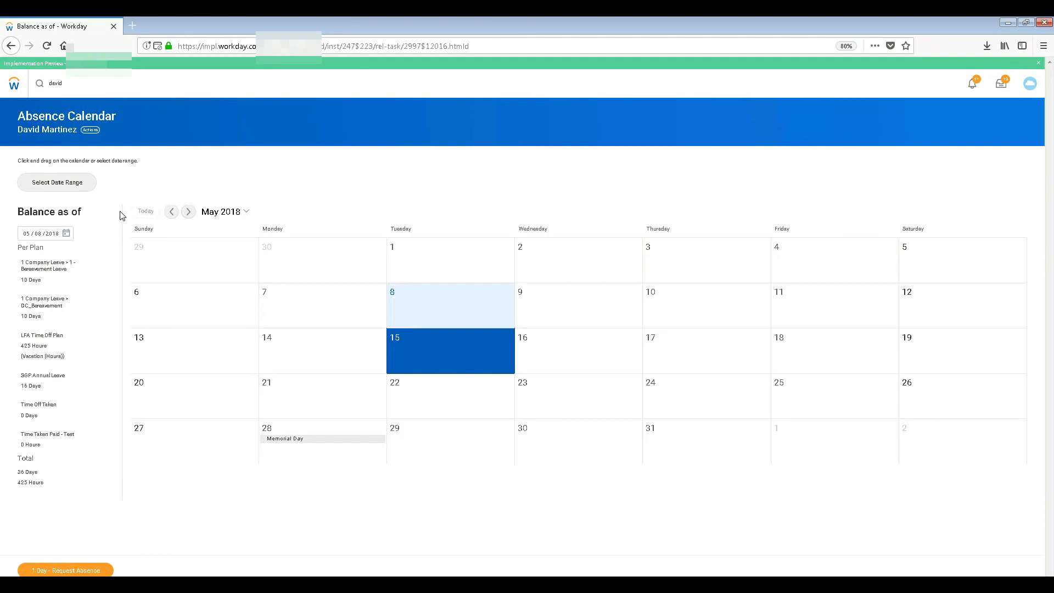
{"action": "left_click", "coordinate": [62, 84]}
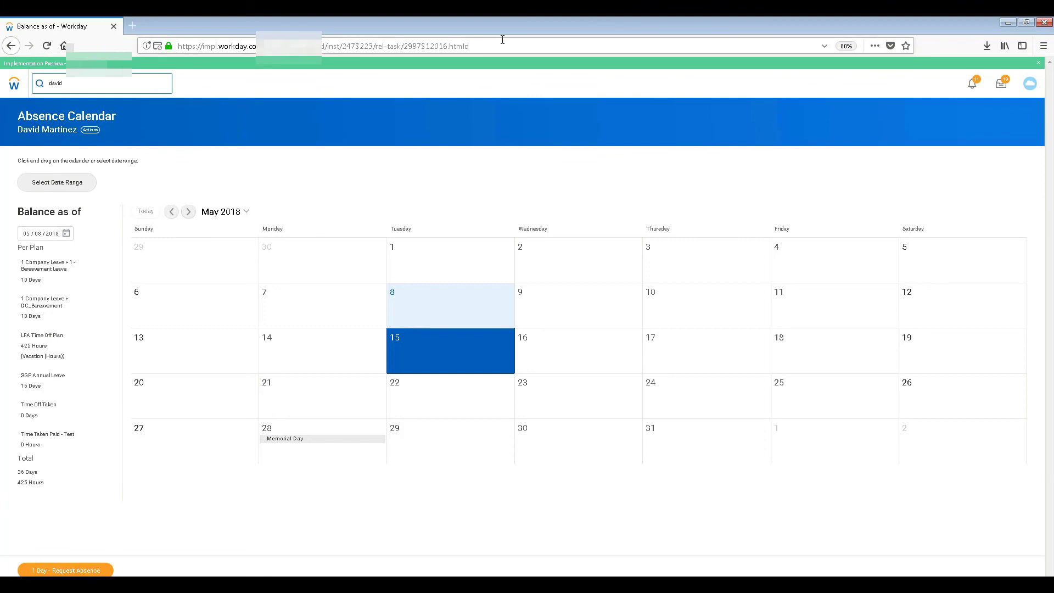
{"action": "mouse_move", "coordinate": [670, 16]}
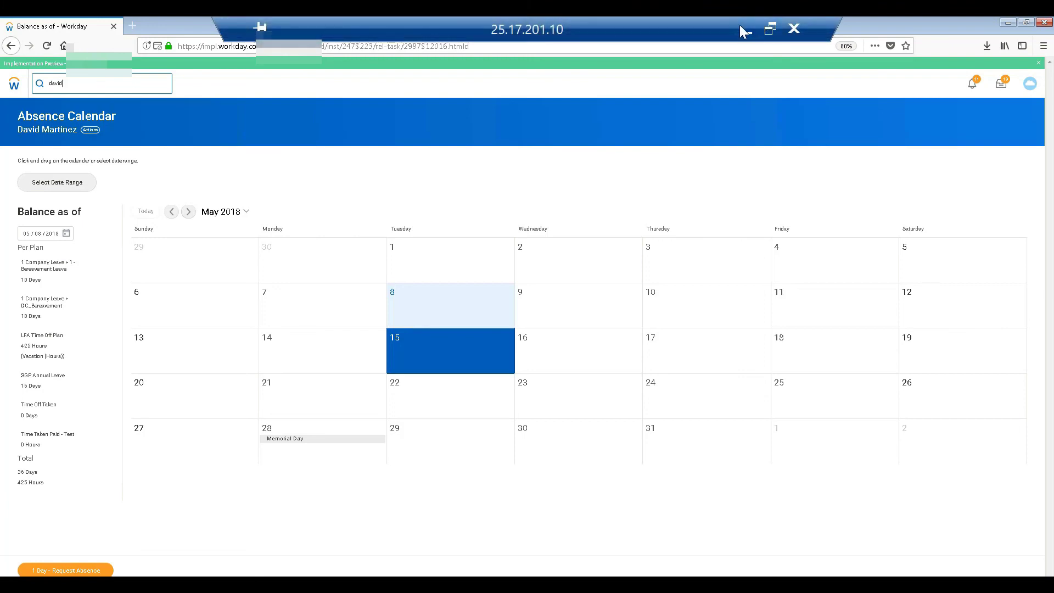